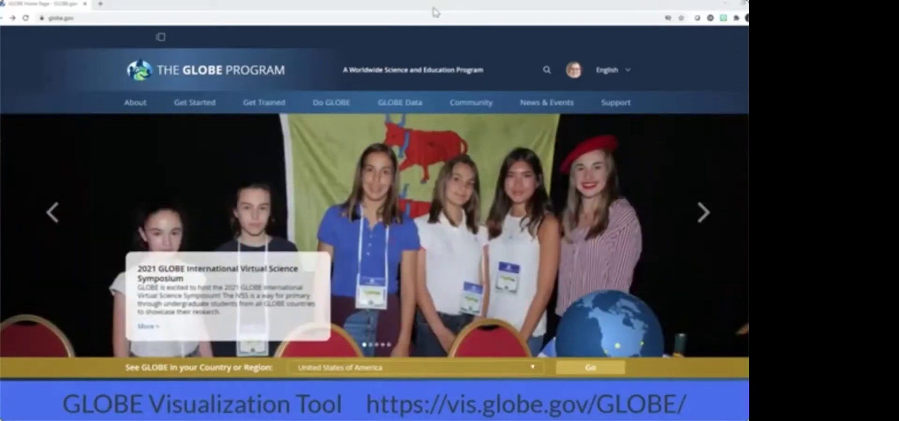
- Launch the GLOBE Visualization System from GLOBE Data > Visualize Data in a new tab
mouse_move(400, 102)
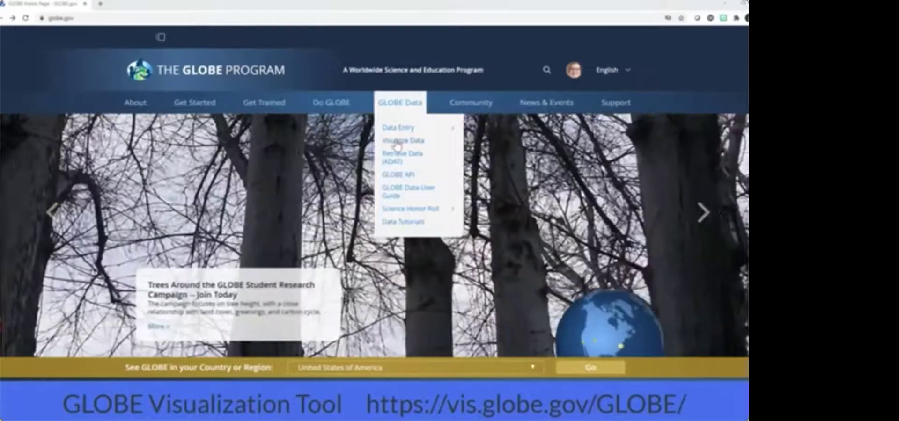
click(397, 142)
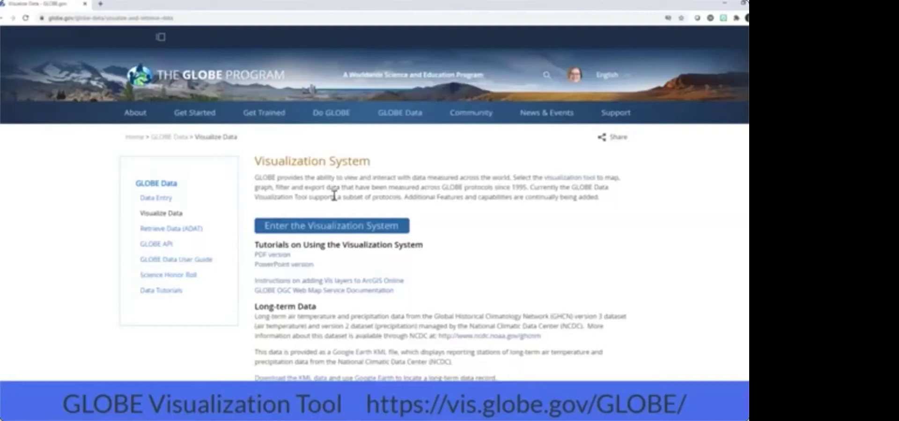
click(277, 227)
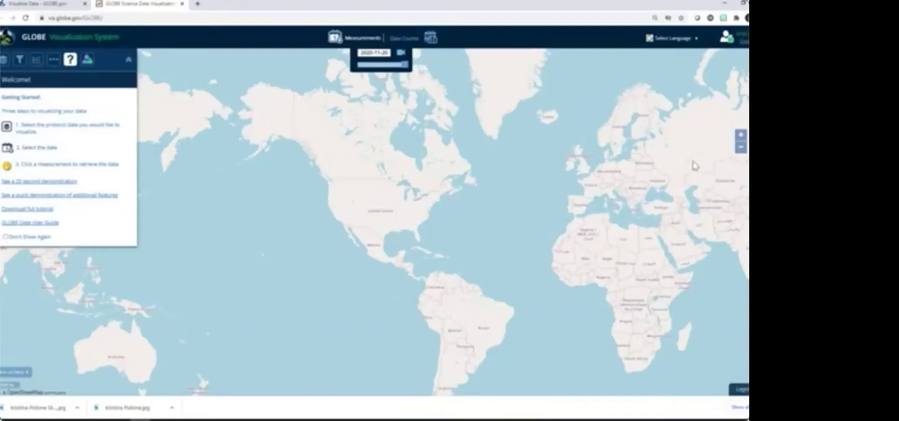
- Zoom in two levels to the contiguous US and show the Protocol Layers list
click(741, 136)
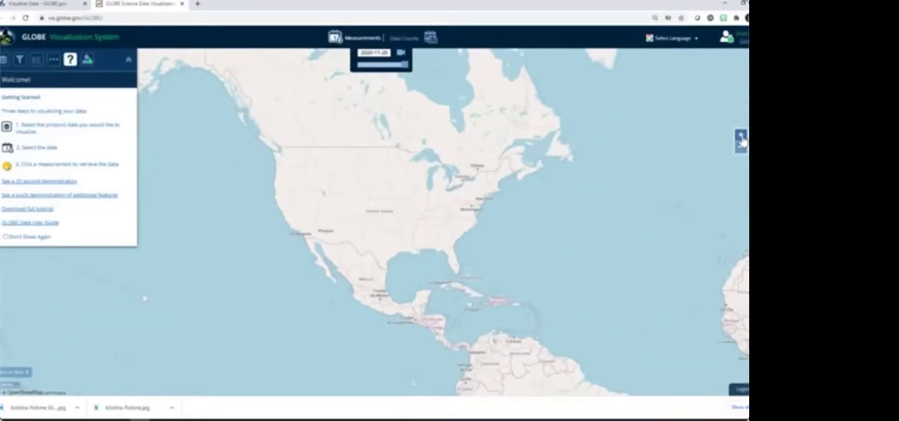
click(741, 137)
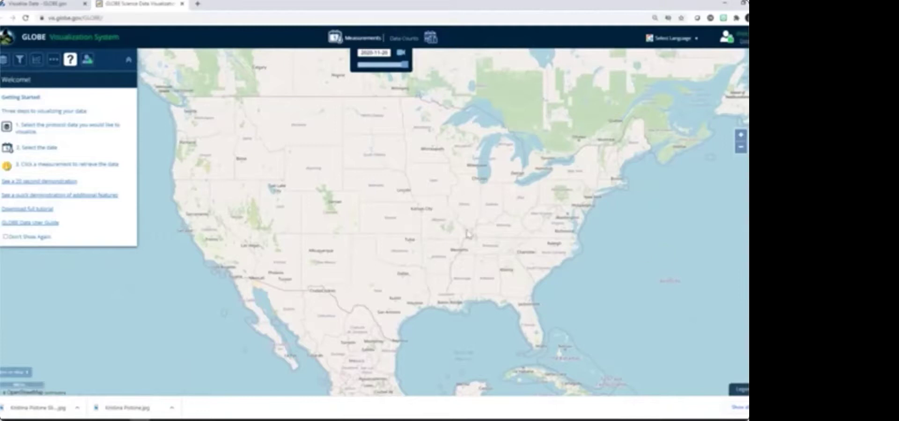
click(3, 68)
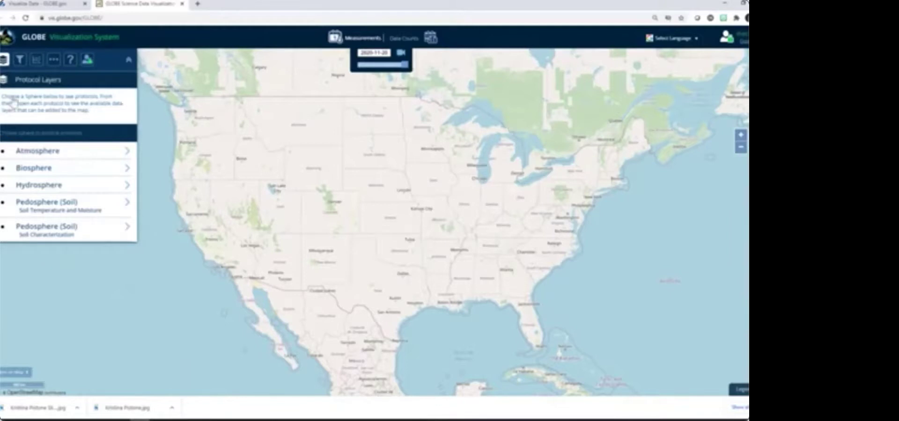
- Add the Atmosphere > Clouds > Cloud Cover layer to the US map
click(118, 157)
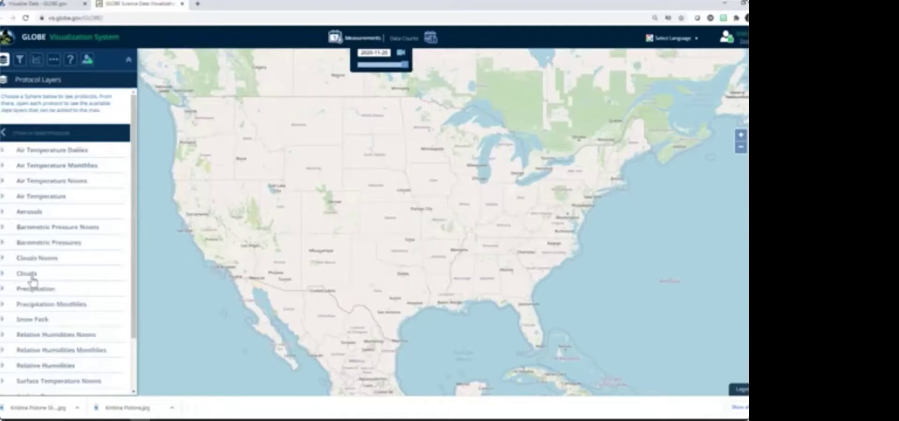
click(3, 277)
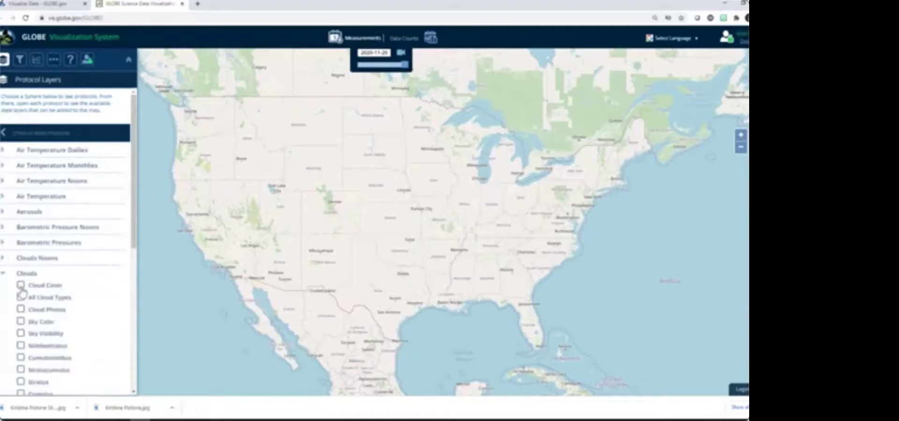
click(21, 286)
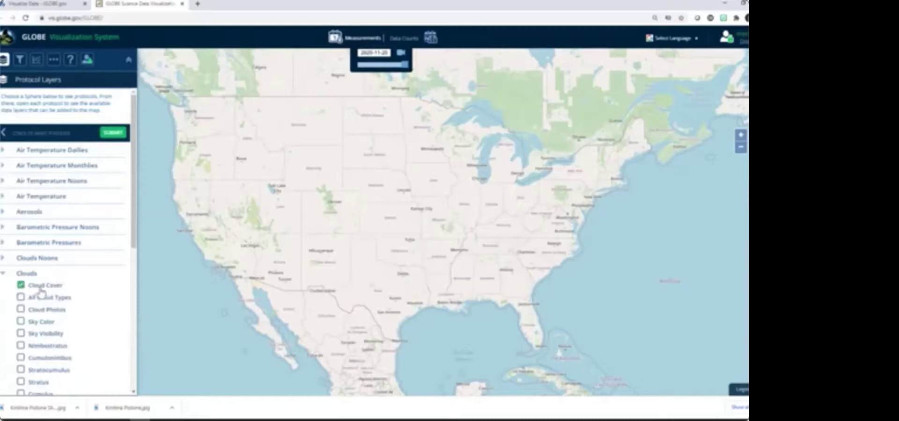
click(114, 133)
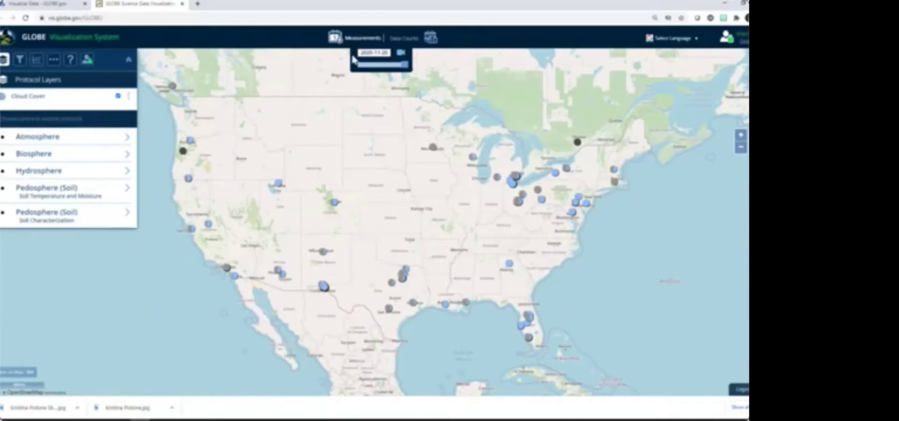
- Set the map date to 2020-09-10 using the calendar
click(375, 53)
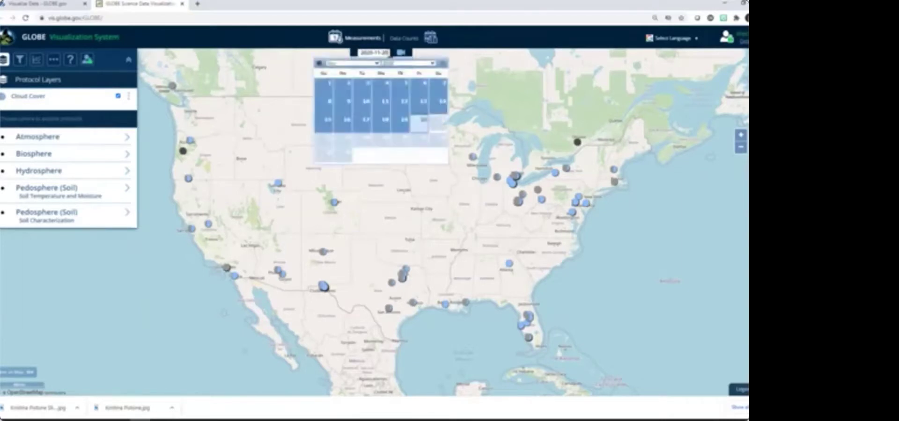
click(377, 64)
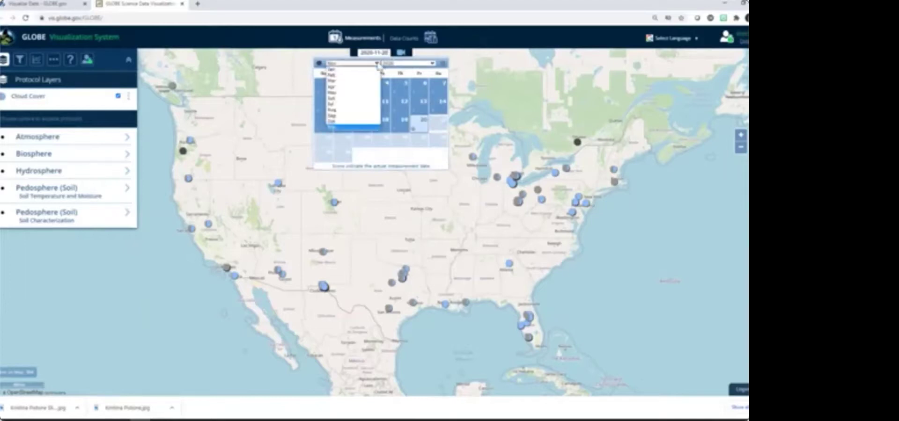
click(330, 116)
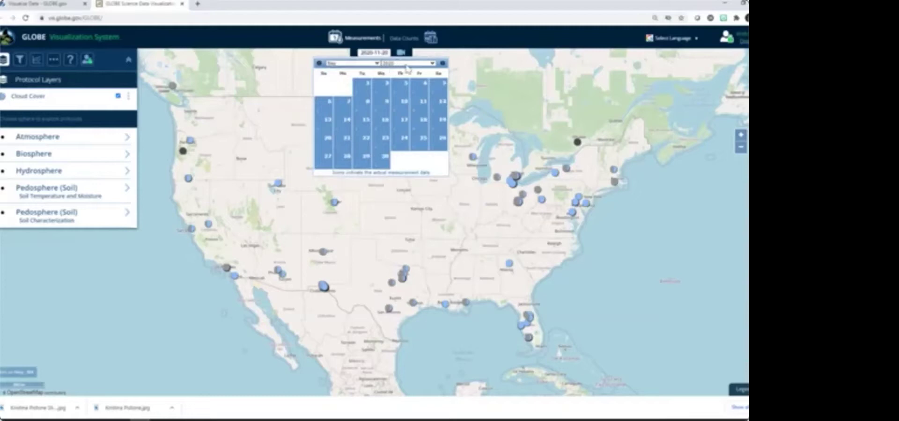
click(403, 109)
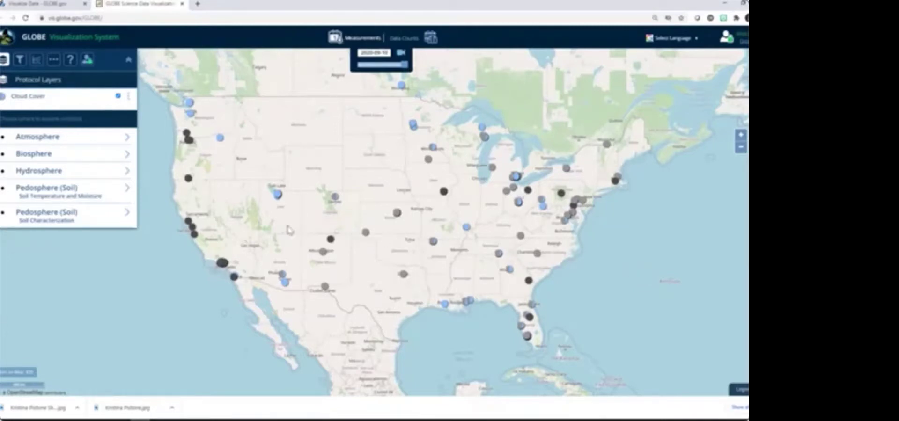
- Open the Cloud Cover details popup for a West Coast citizen-science site
click(190, 181)
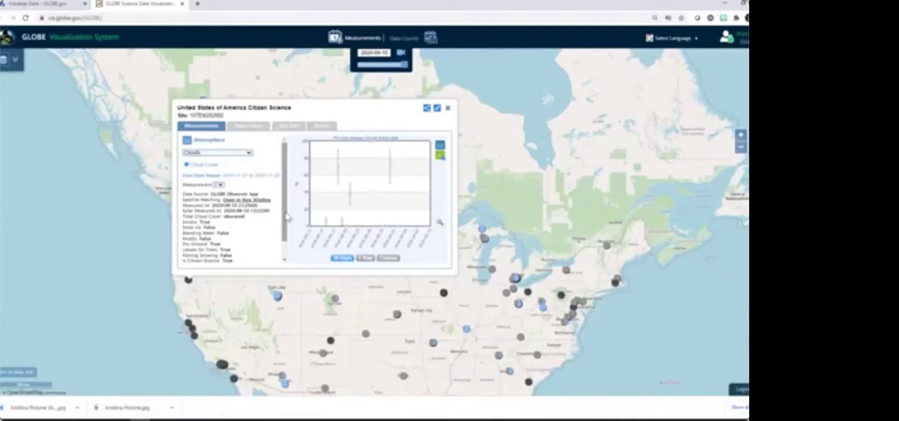
- Browse the site's sky-condition photos forward to the upward view and back to the first
click(326, 130)
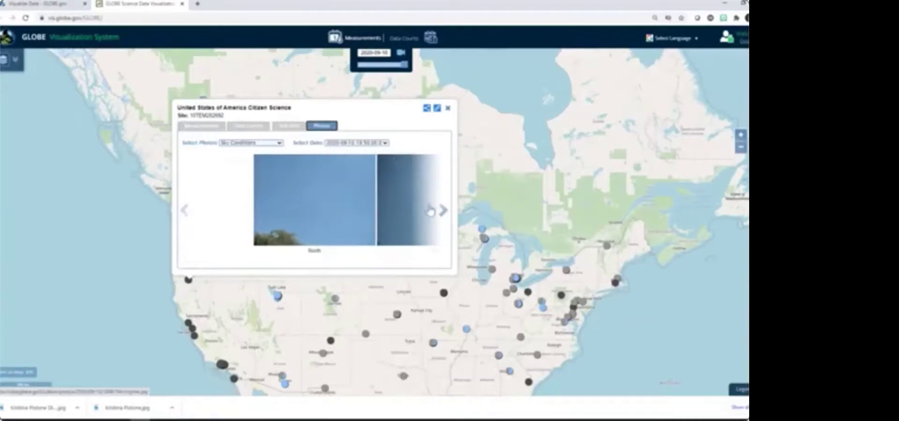
click(442, 212)
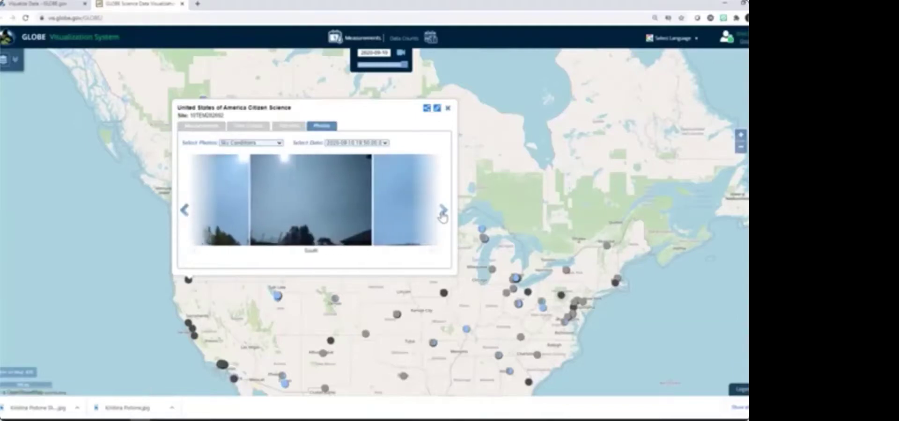
click(443, 213)
click(443, 213)
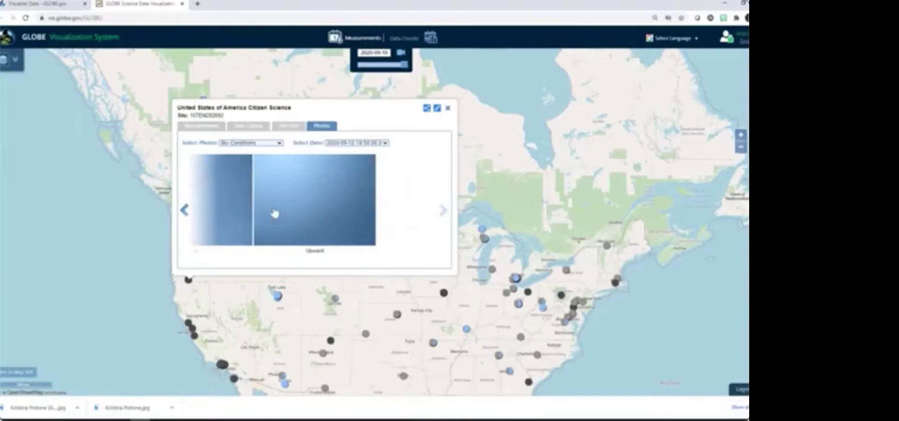
click(185, 211)
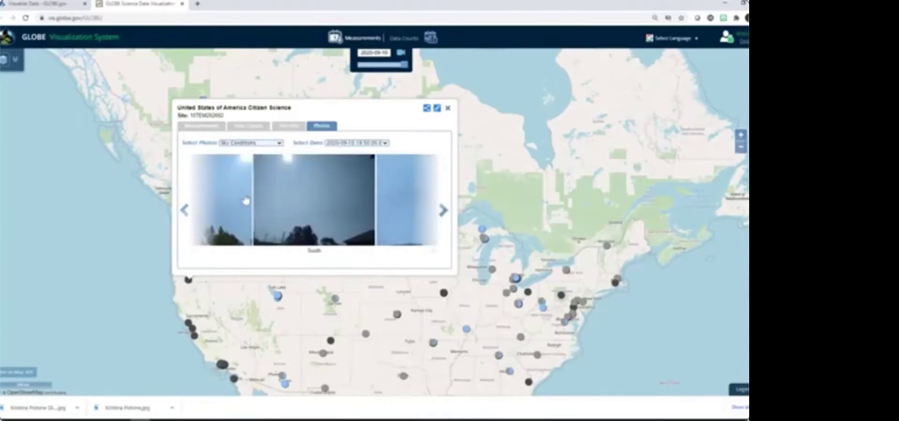
click(184, 212)
click(184, 213)
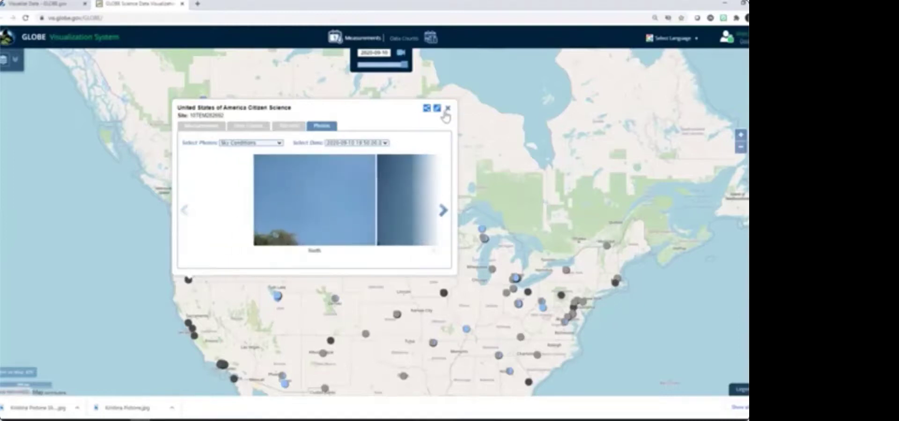
- Browse the sky photos for another date, then close the popup and recenter the US map
click(386, 143)
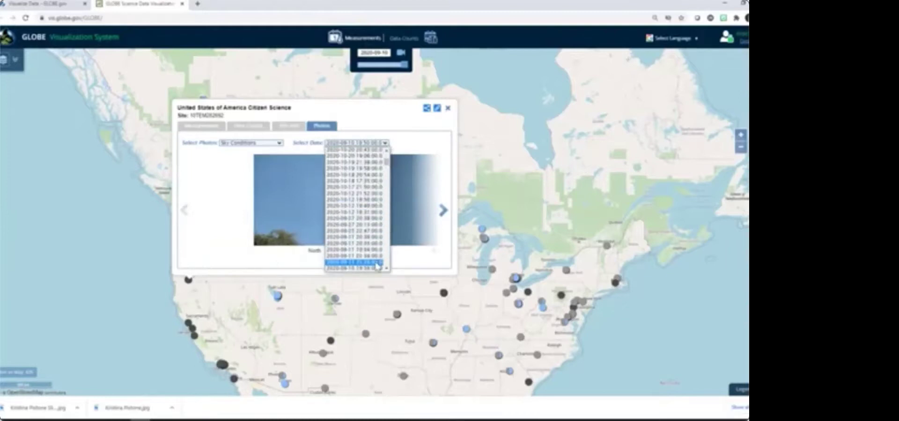
click(377, 263)
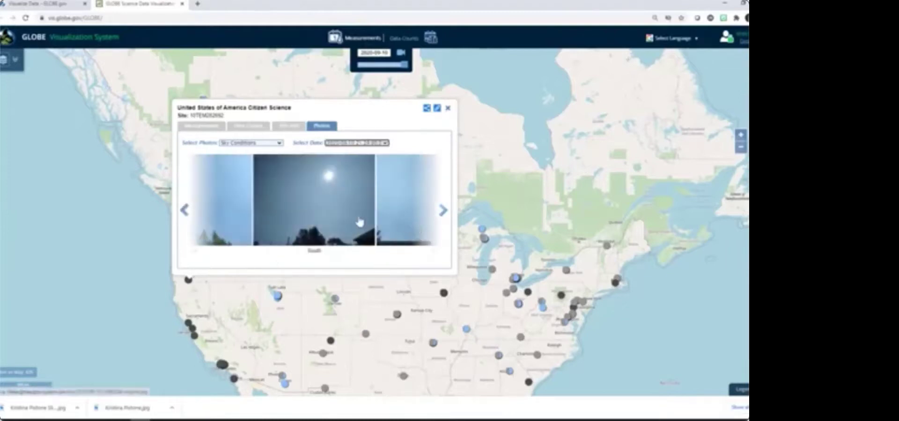
click(443, 211)
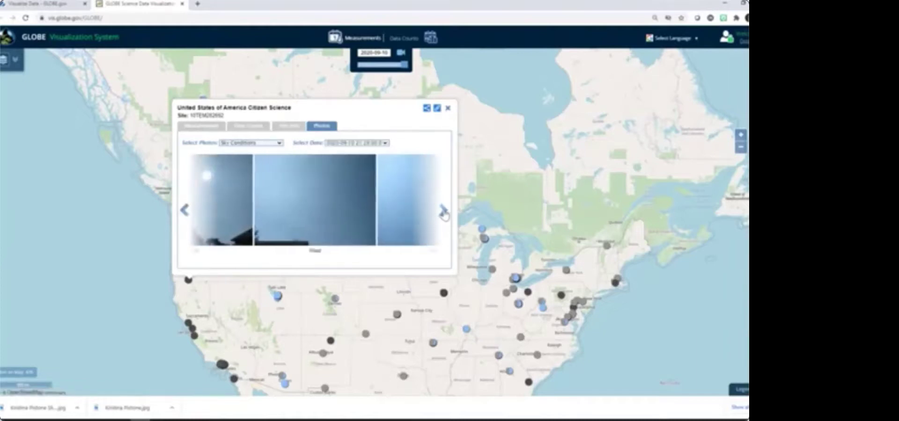
click(444, 214)
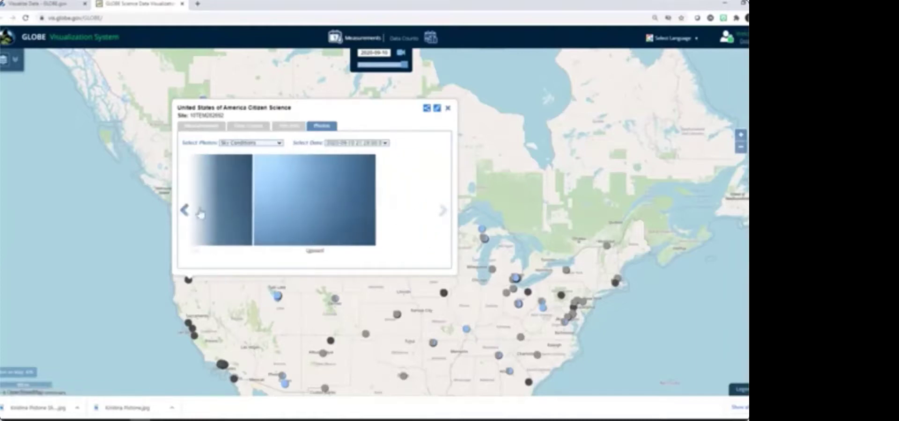
click(183, 211)
click(183, 211)
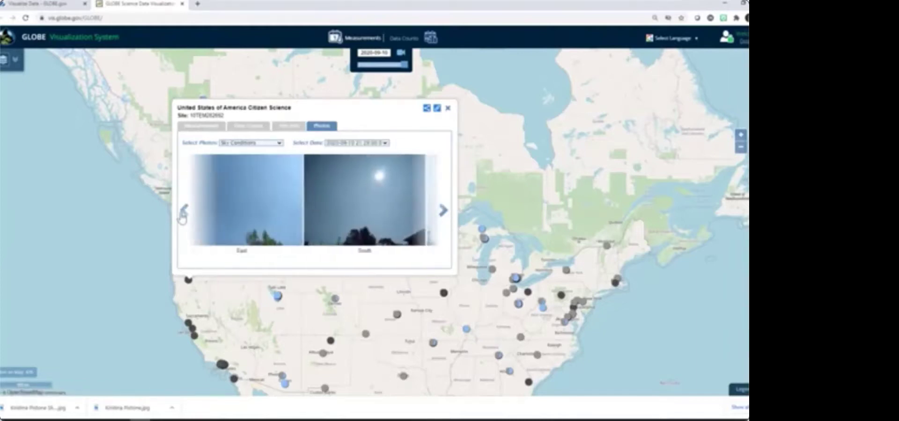
click(183, 212)
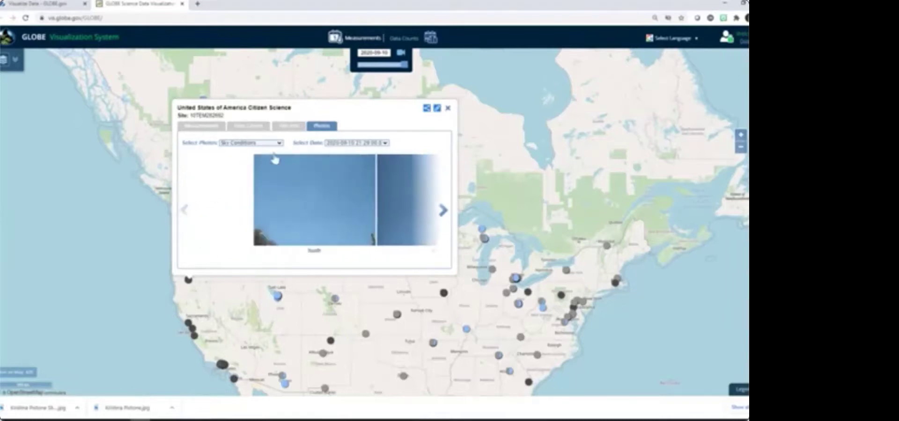
click(448, 109)
drag(356, 177, 353, 123)
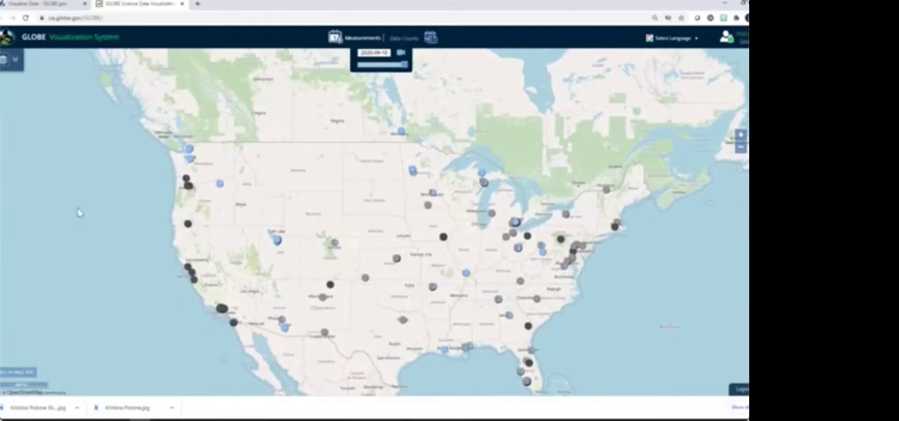
- Set the base map to Corrected Reflectance – True Color (Terra) under More Options
click(15, 61)
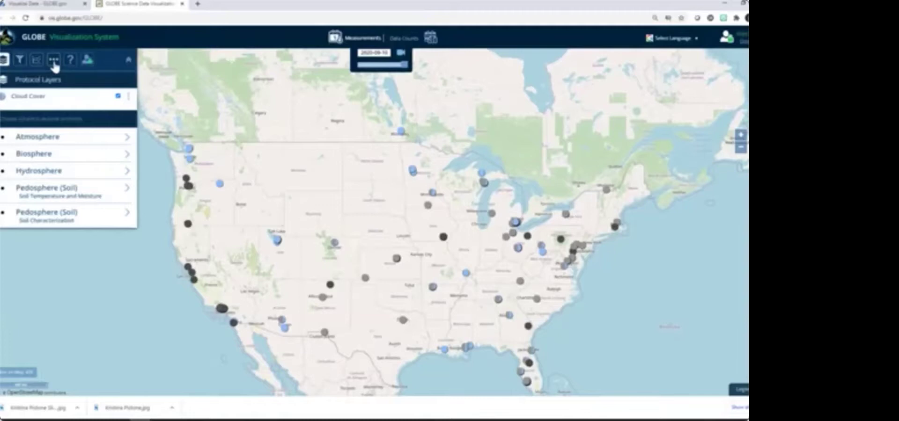
click(54, 61)
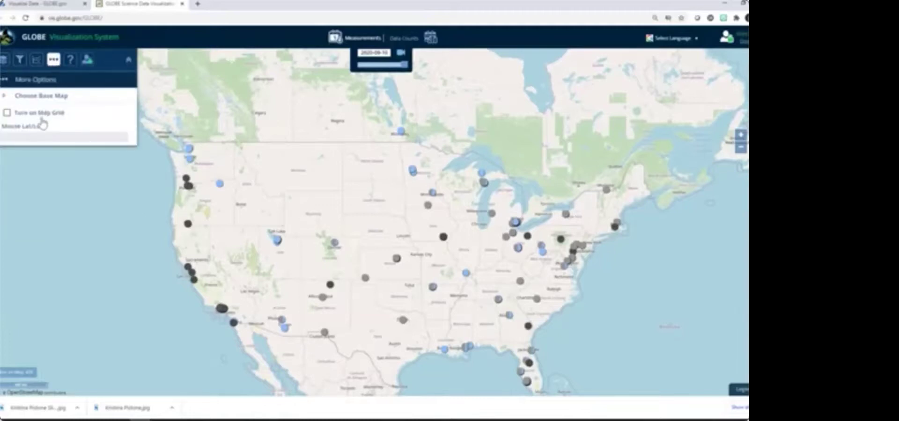
click(4, 98)
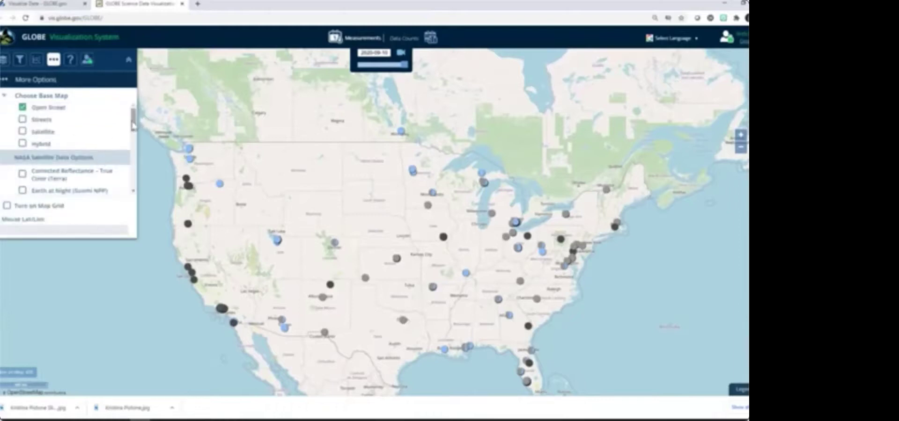
click(22, 174)
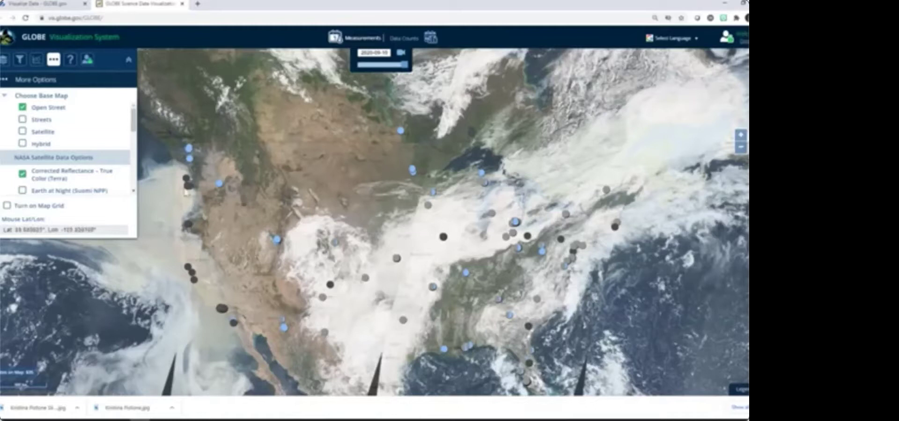
- Toggle between Aerosol Optical Depth (Terra) and True Color, ending on aerosol, and show the legend
drag(133, 126, 133, 139)
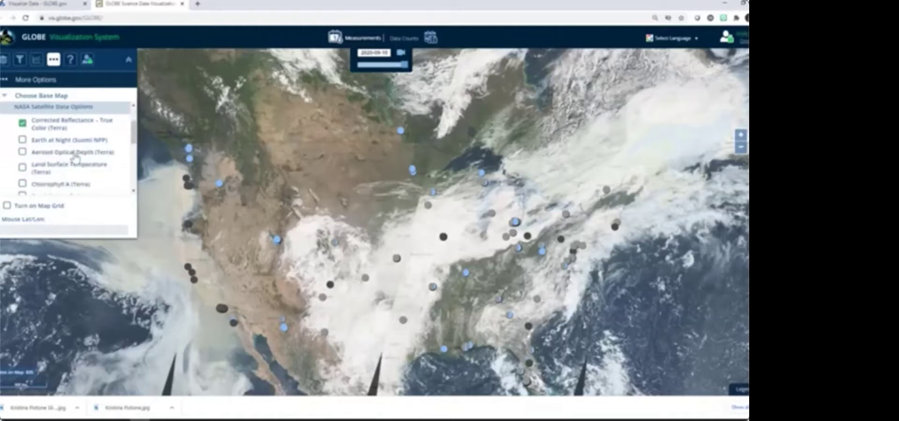
click(23, 154)
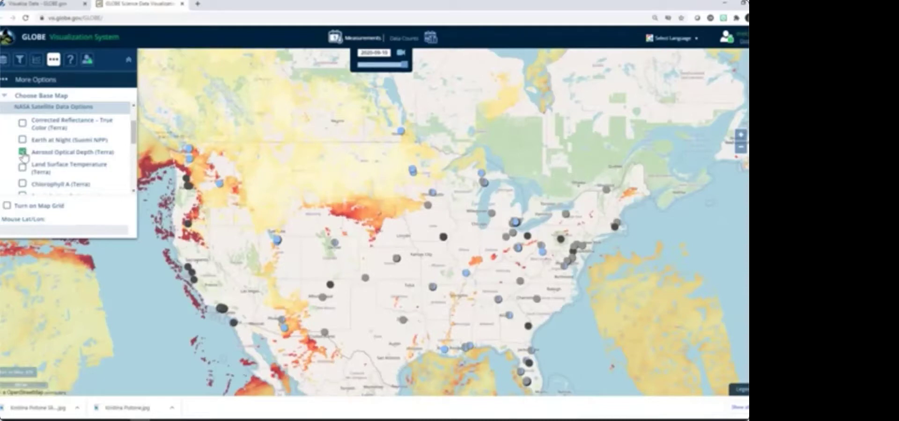
click(23, 124)
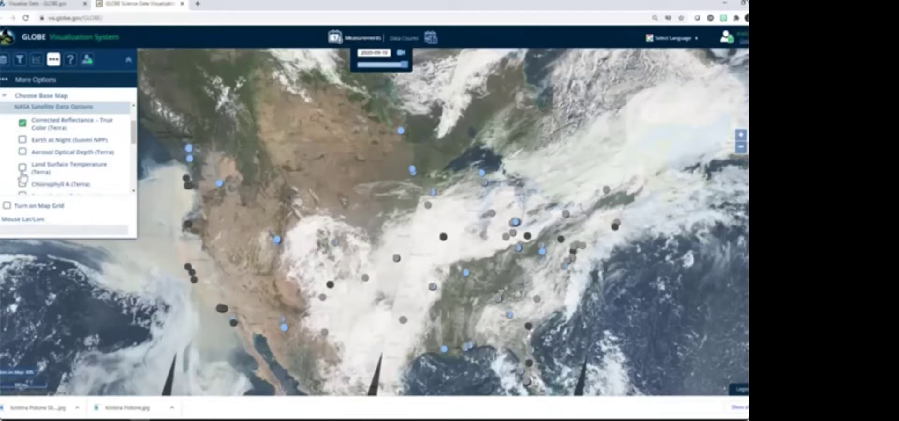
click(22, 152)
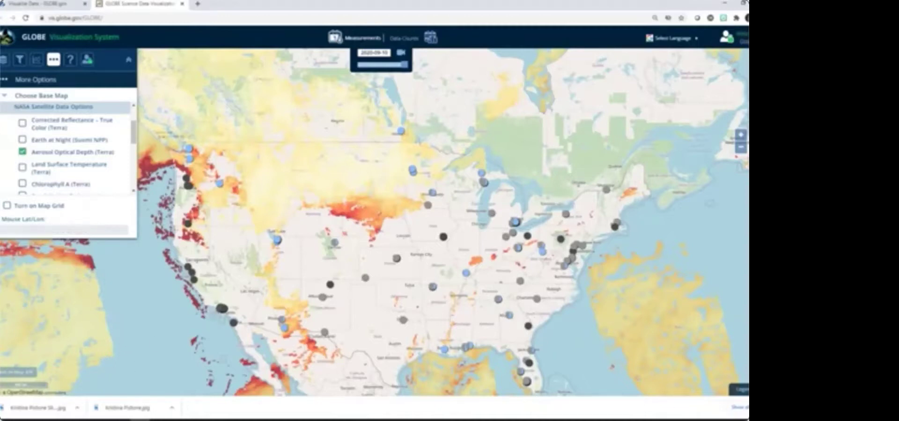
click(739, 390)
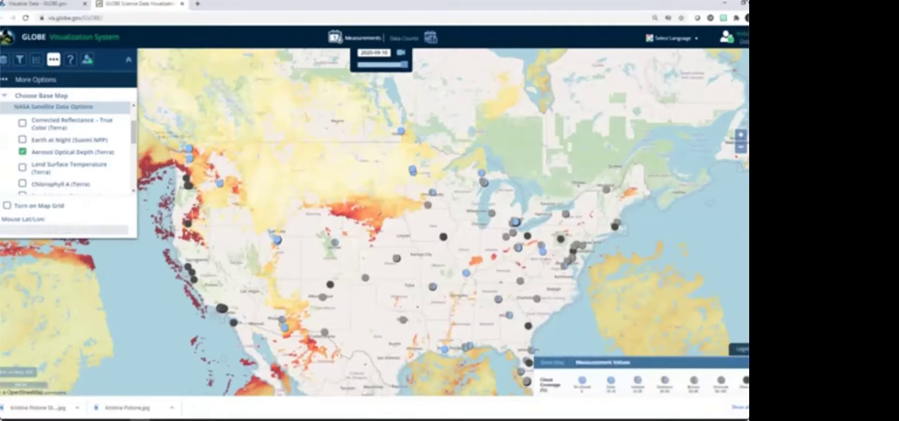
- Switch the legend to its Base Map tab showing the Aerosol Optical Depth scale
click(561, 367)
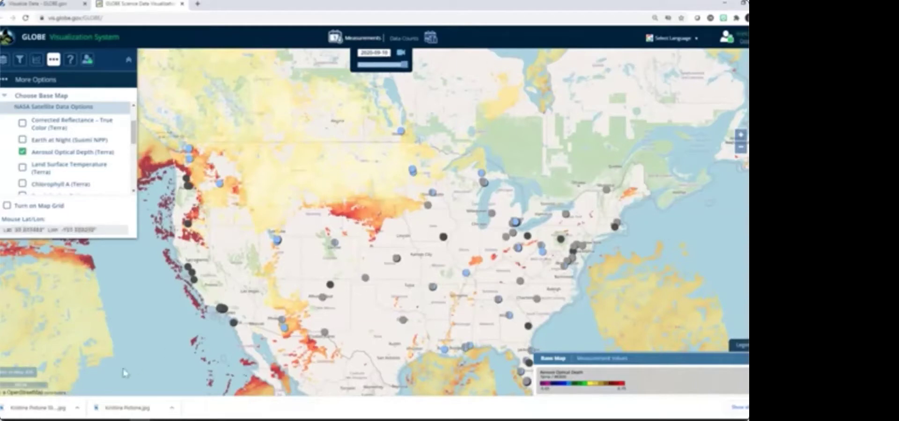
- Set the animation range to 2020-09-10 through 2020-09-18 and step the map to September 11
click(402, 55)
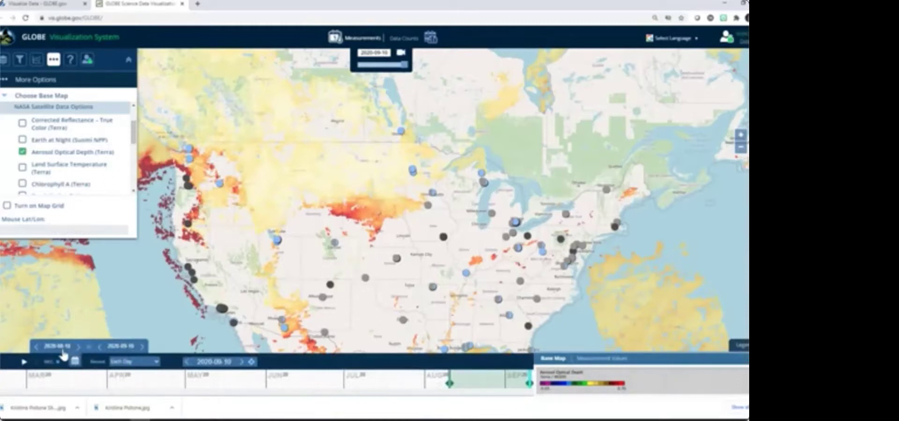
click(75, 350)
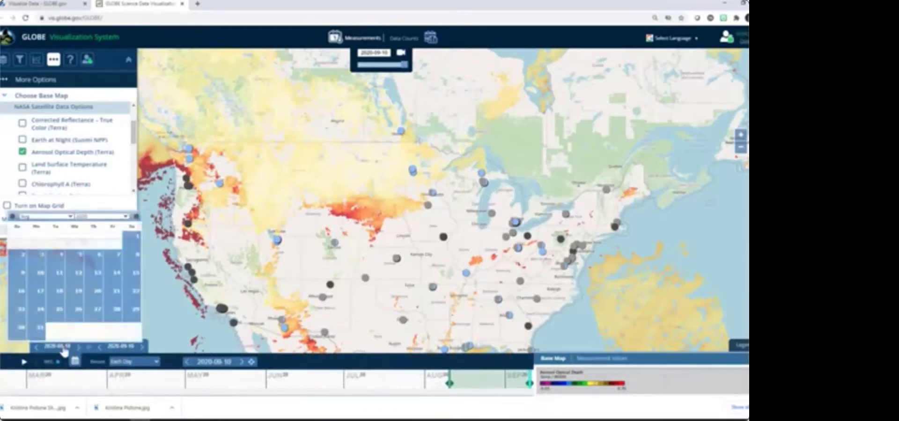
click(70, 217)
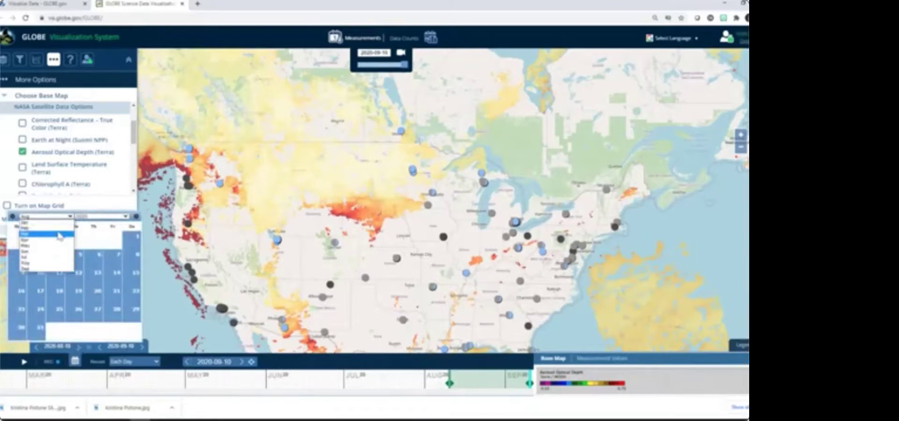
click(47, 264)
click(98, 257)
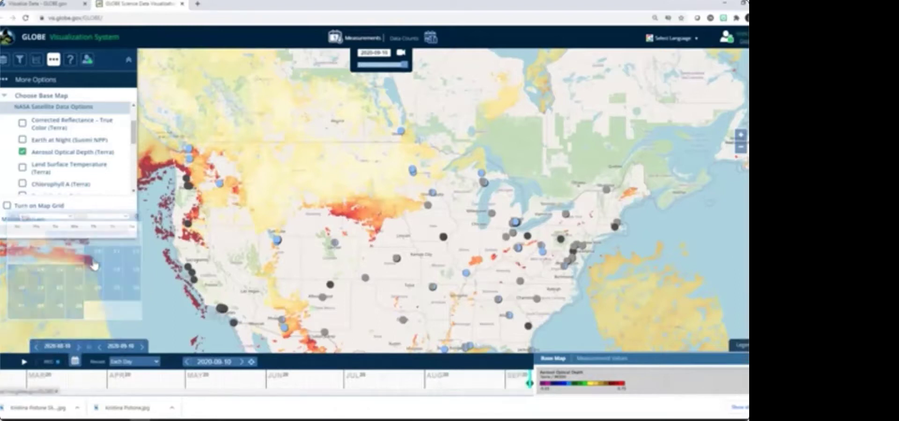
click(140, 349)
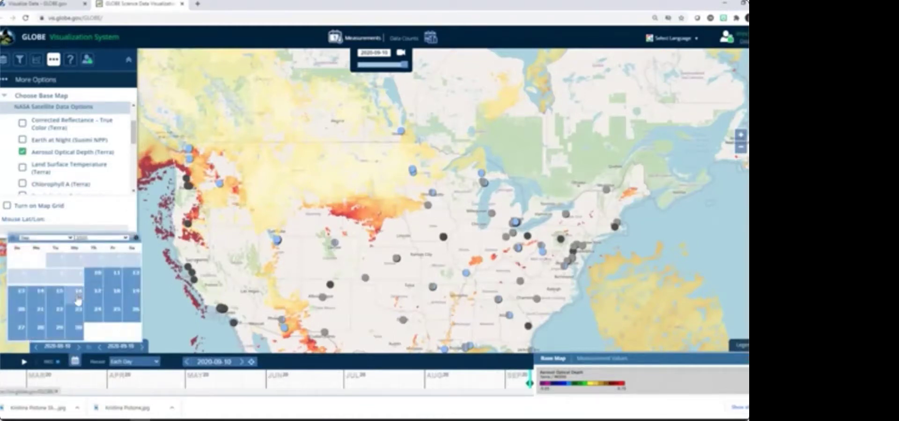
click(117, 300)
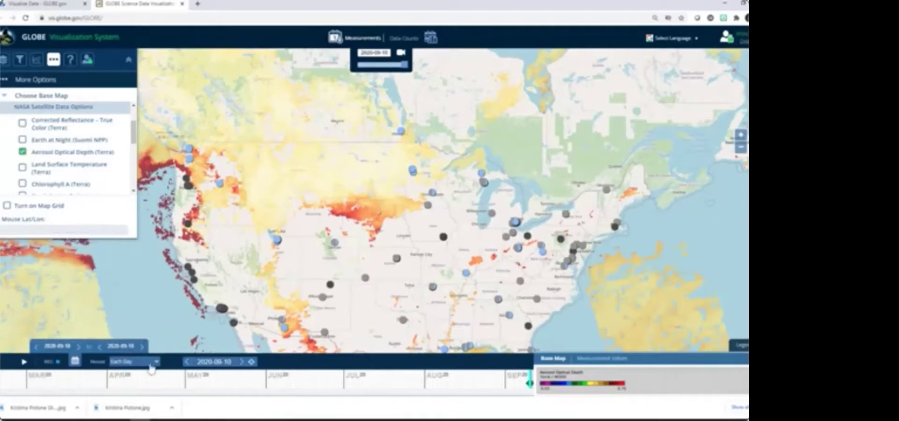
click(242, 363)
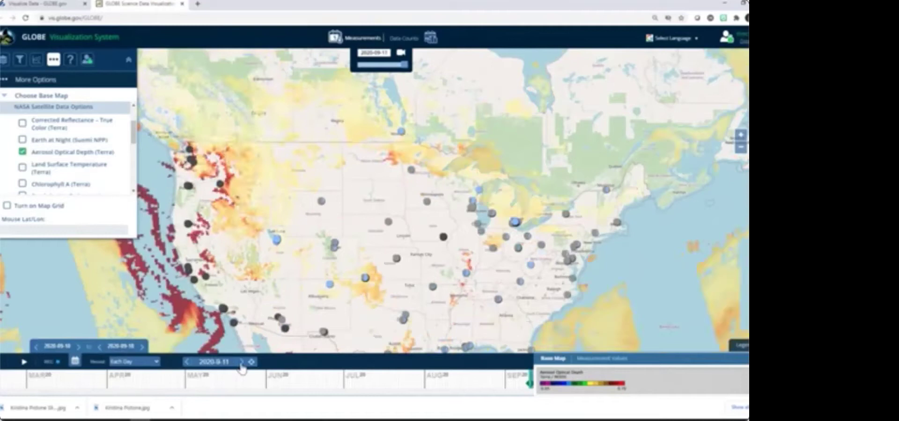
- Step the aerosol map forward one day at a time to 18 September 2020
click(241, 363)
click(242, 362)
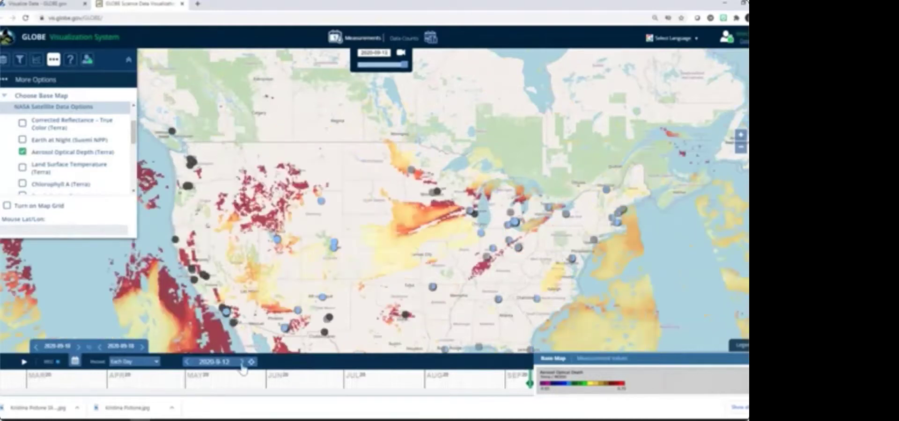
click(242, 362)
click(242, 362)
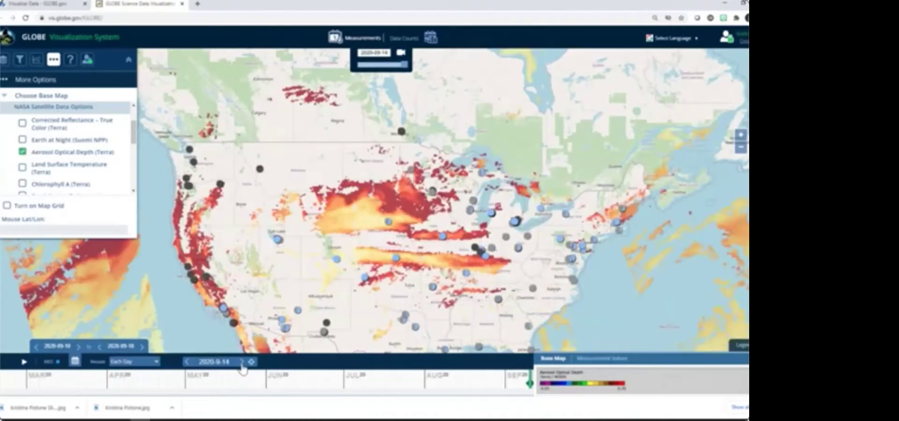
click(241, 362)
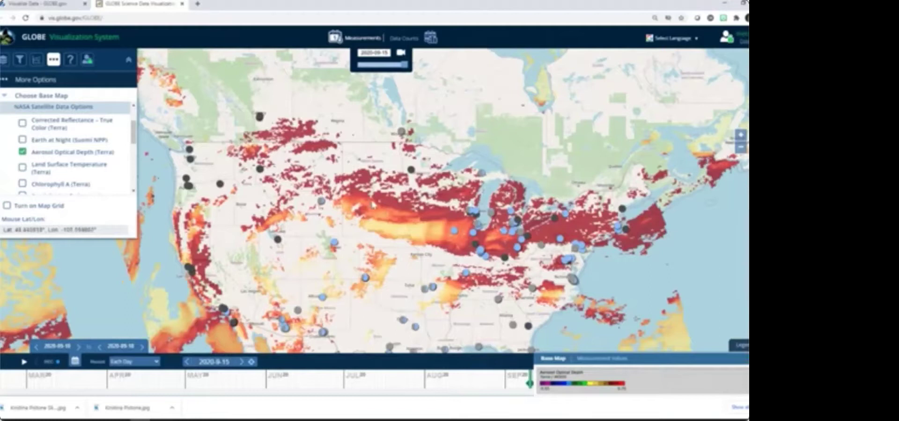
click(241, 362)
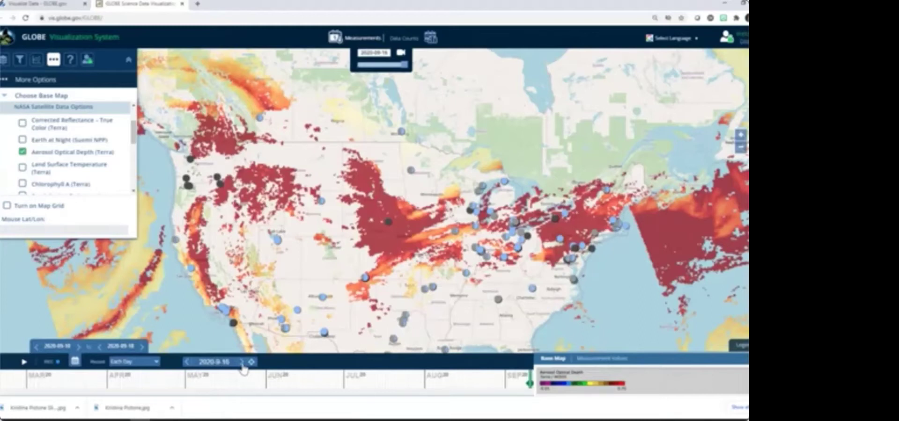
click(242, 363)
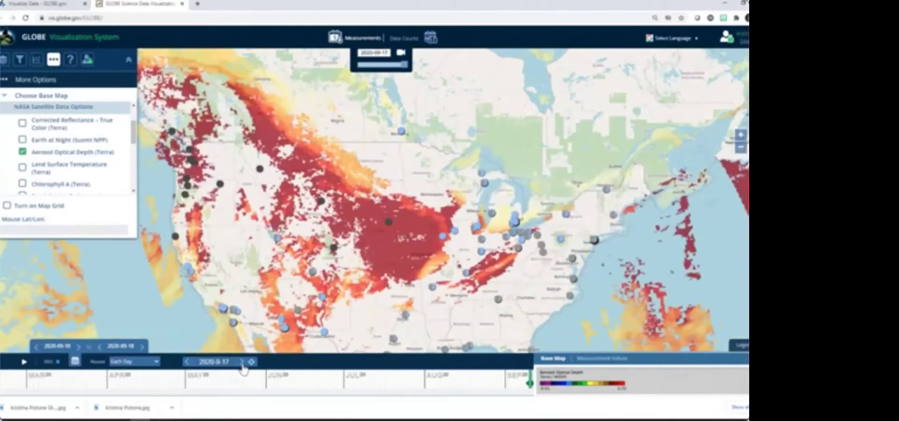
click(242, 363)
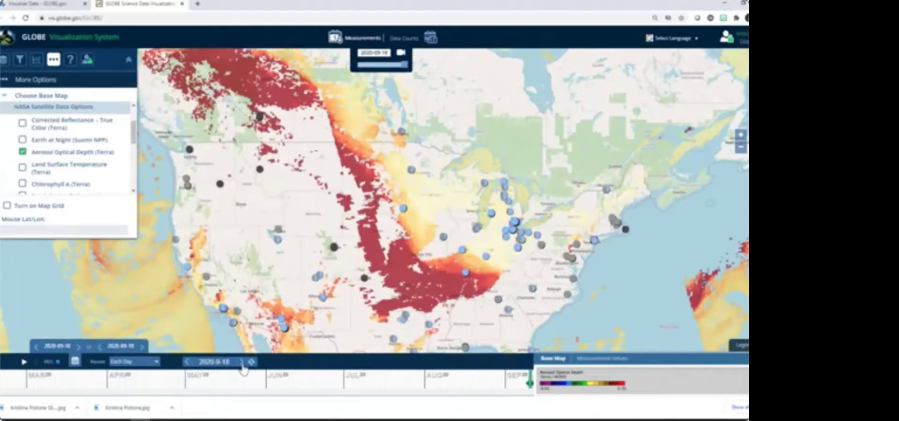
- Step the aerosol map back day by day from 18 to 10 September 2020
click(187, 362)
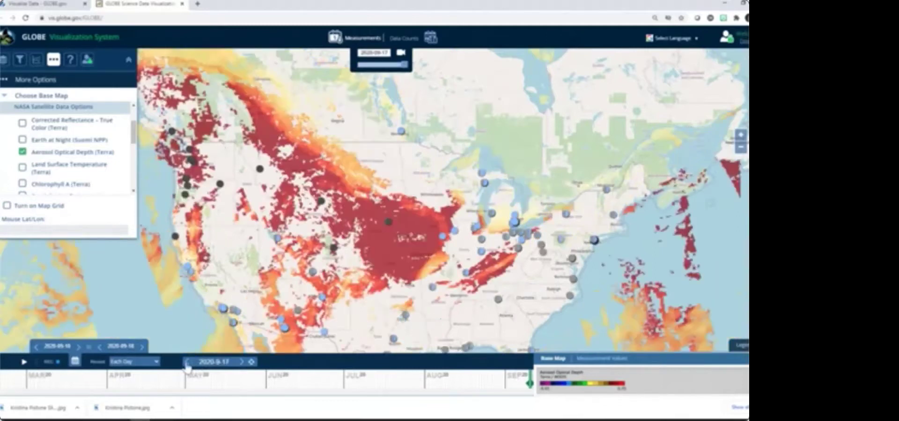
click(187, 362)
click(187, 363)
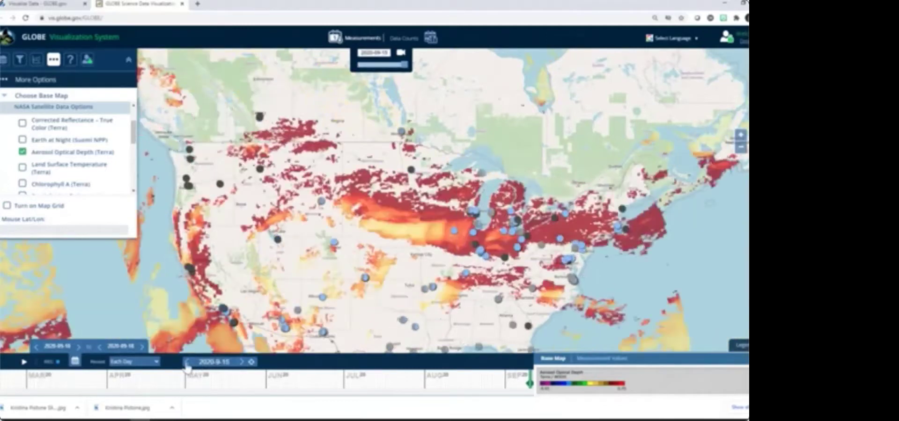
click(187, 363)
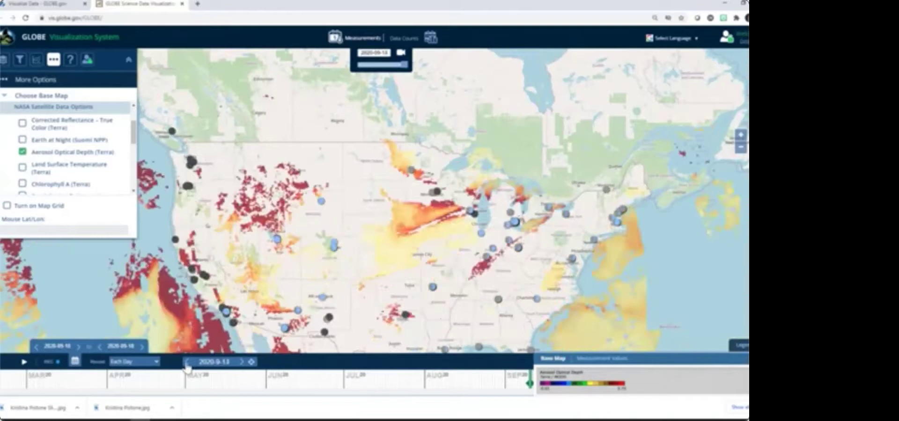
click(186, 362)
click(186, 363)
click(187, 362)
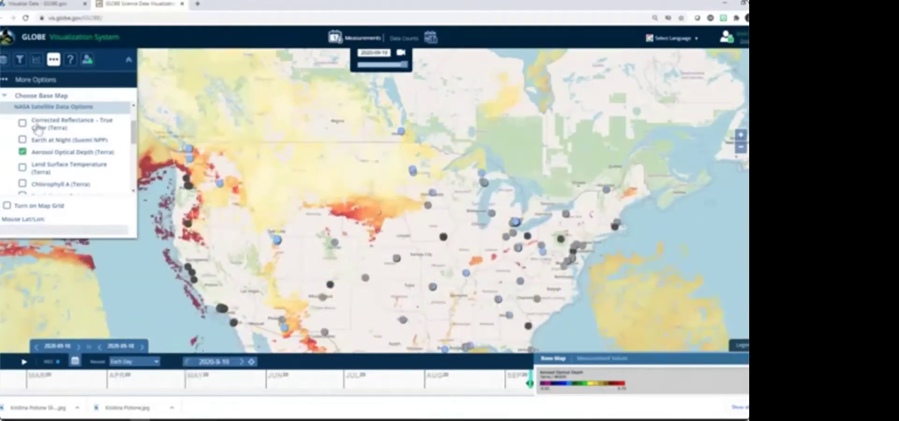
- Show Corrected Reflectance True Color (Terra) and advance the map from 10 to 14 September 2020
click(22, 122)
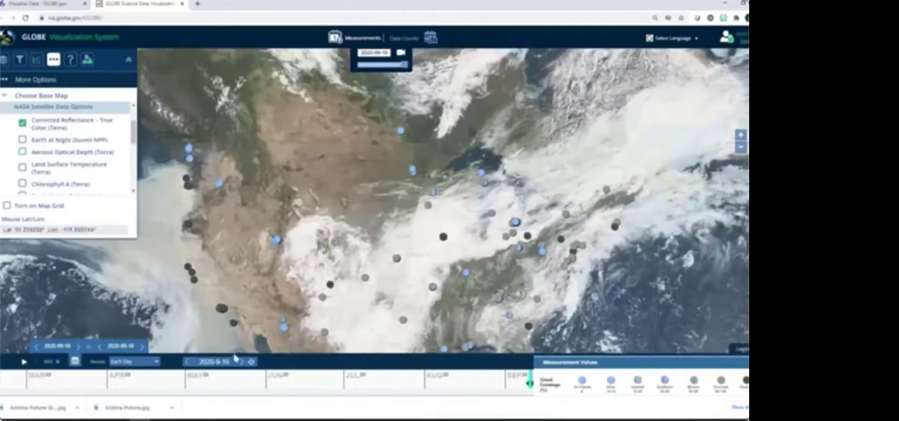
click(243, 364)
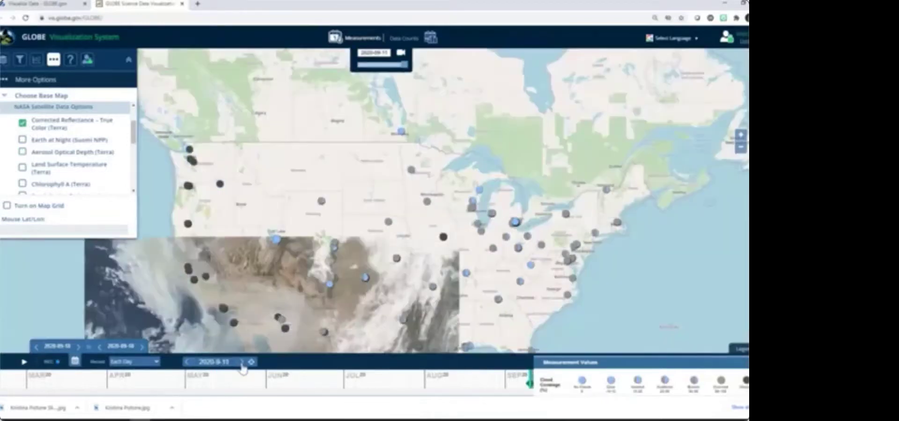
click(242, 363)
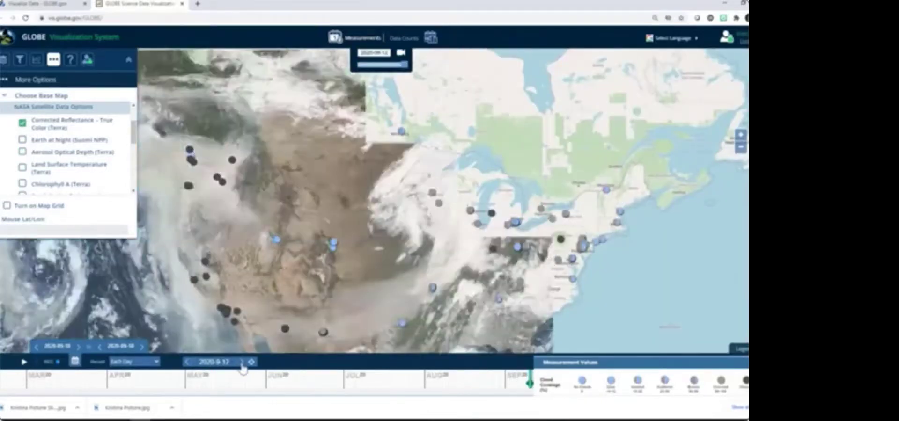
click(242, 364)
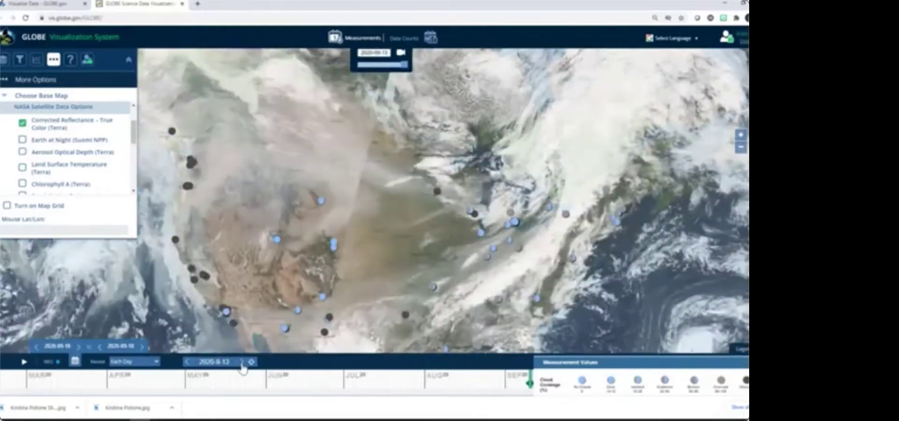
click(242, 363)
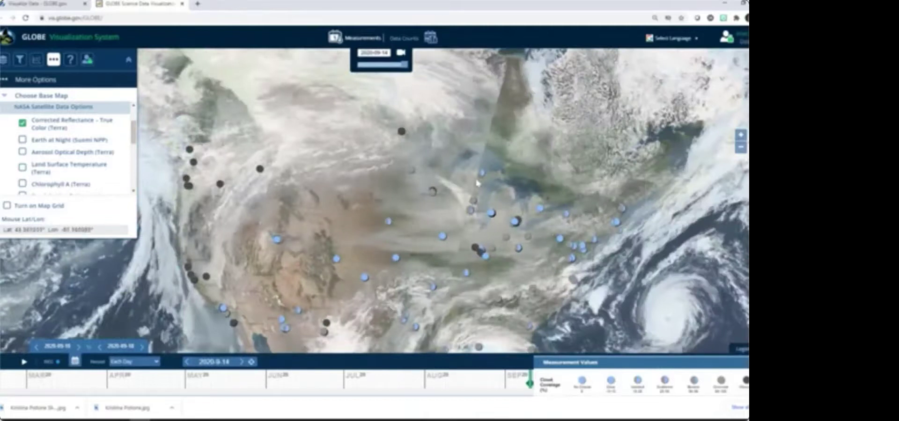
- Compare aerosol optical depth with true colour on 14 September, then advance to 15 September
click(22, 152)
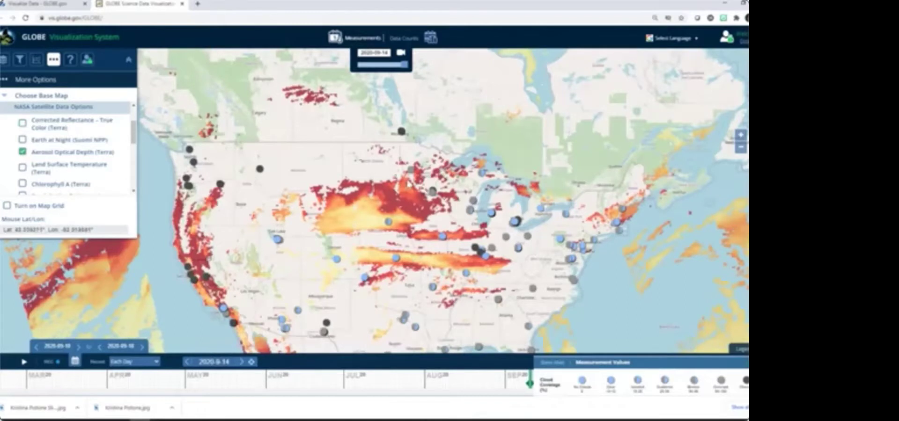
click(23, 123)
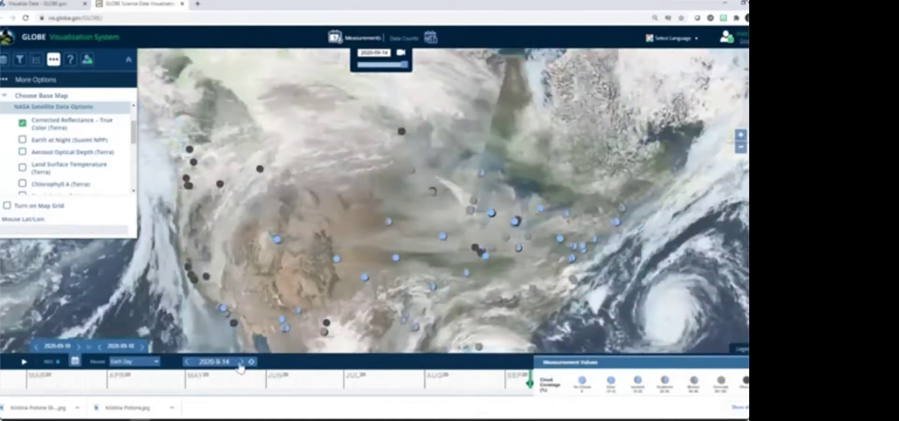
click(241, 363)
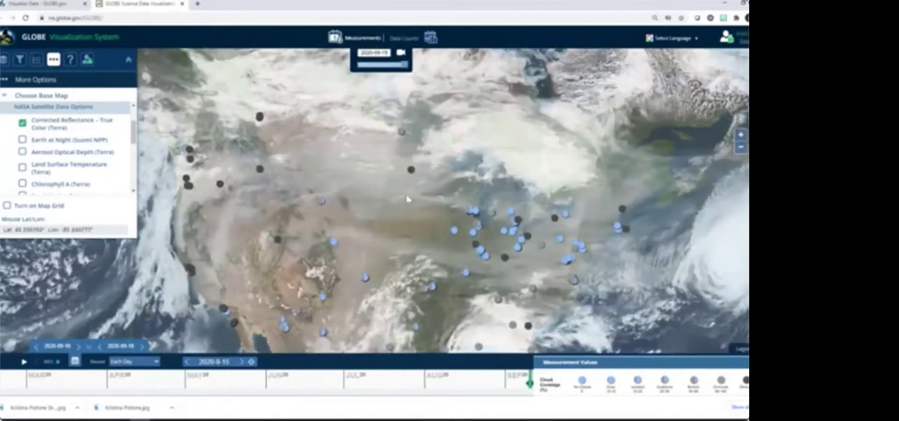
- Compare aerosol optical depth with true colour on 15 September, then advance to 16 September
click(23, 153)
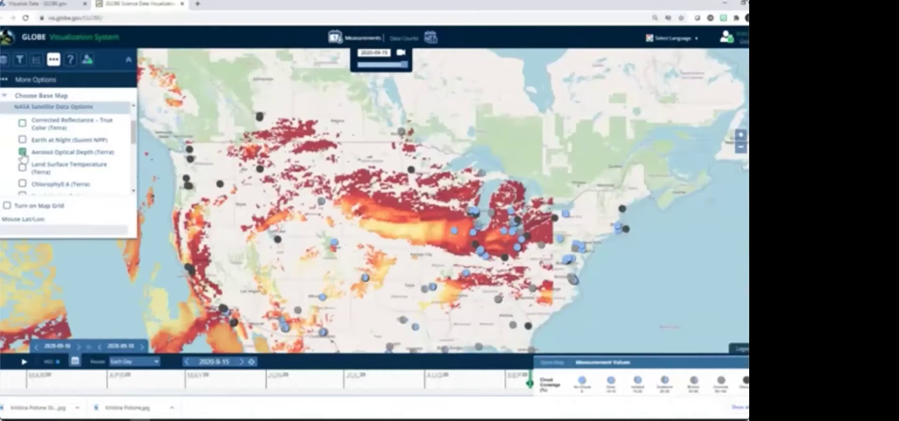
click(23, 124)
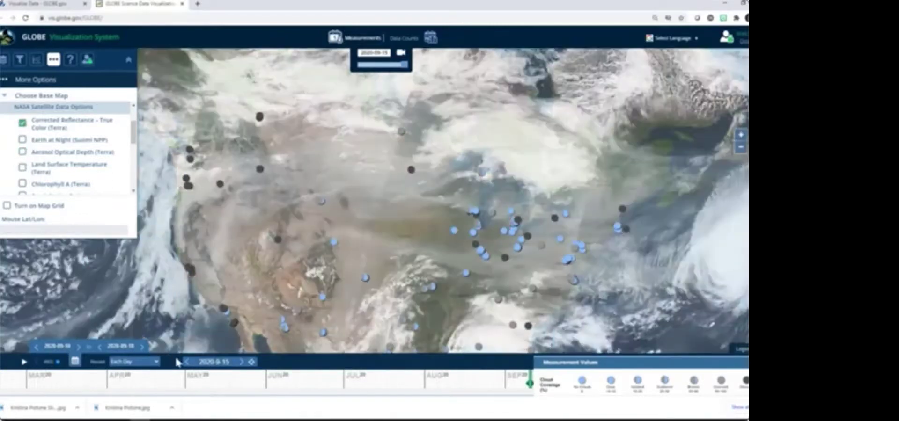
click(242, 363)
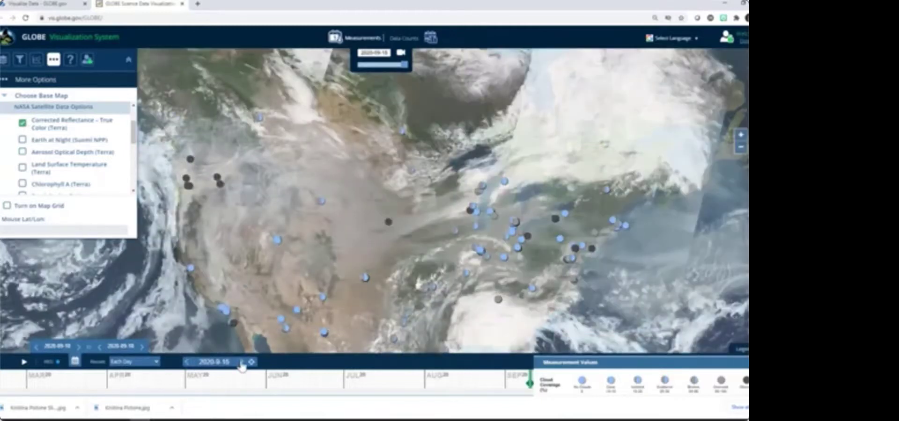
- Advance the true-colour map to 18 September 2020 and close the Measurement Values legend
click(241, 363)
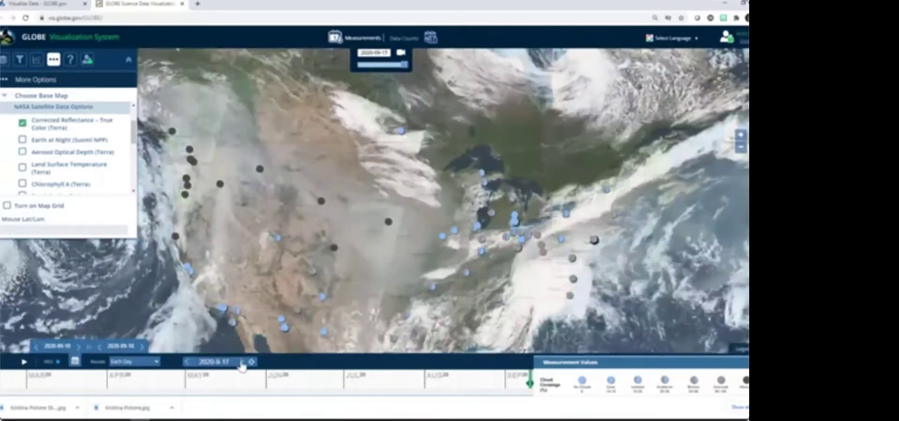
click(242, 363)
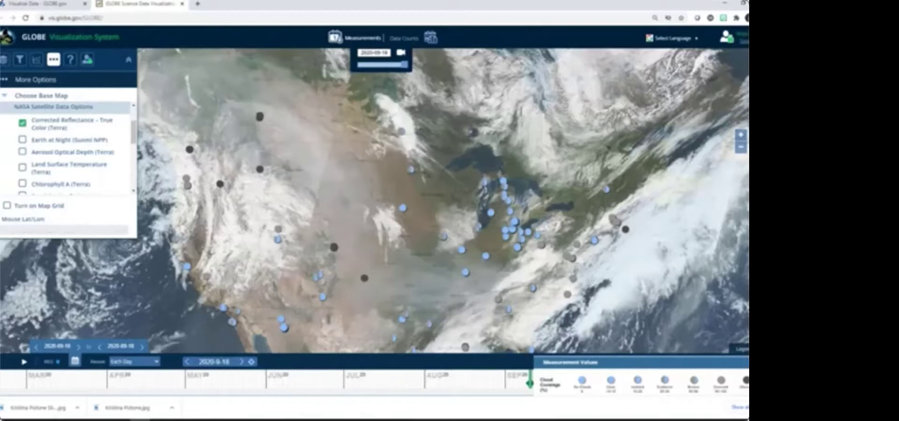
click(740, 349)
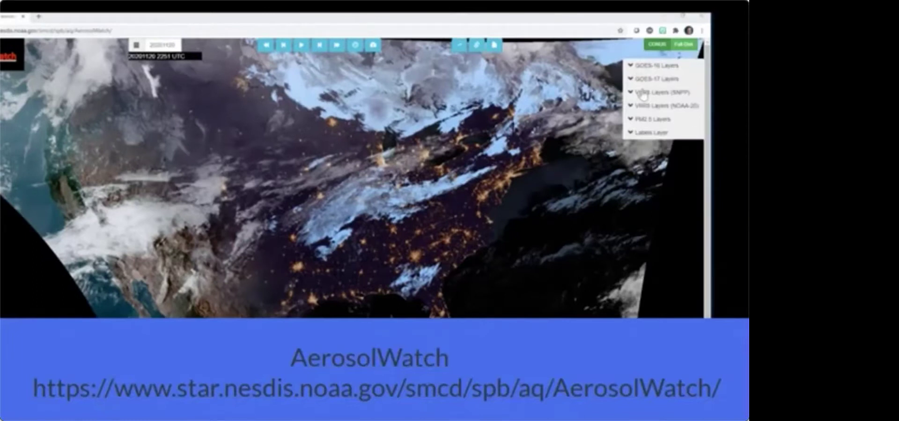
- Expand and collapse the GOES-16 Layers list twice, then bring up the date calendar
click(632, 68)
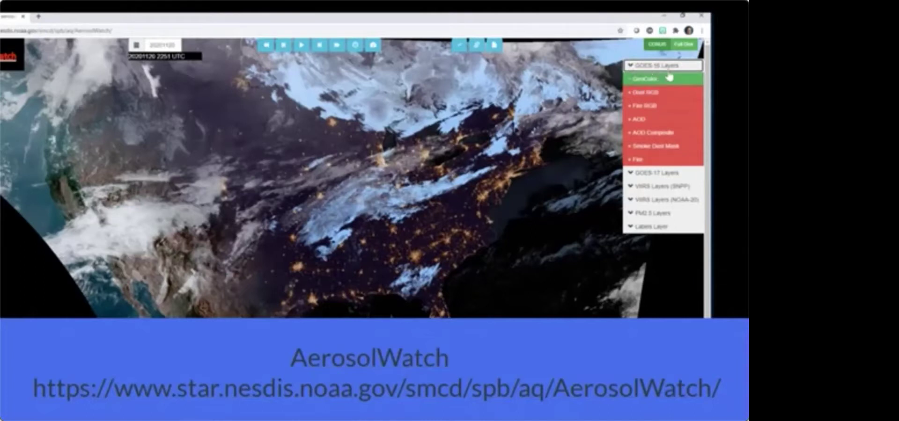
click(634, 68)
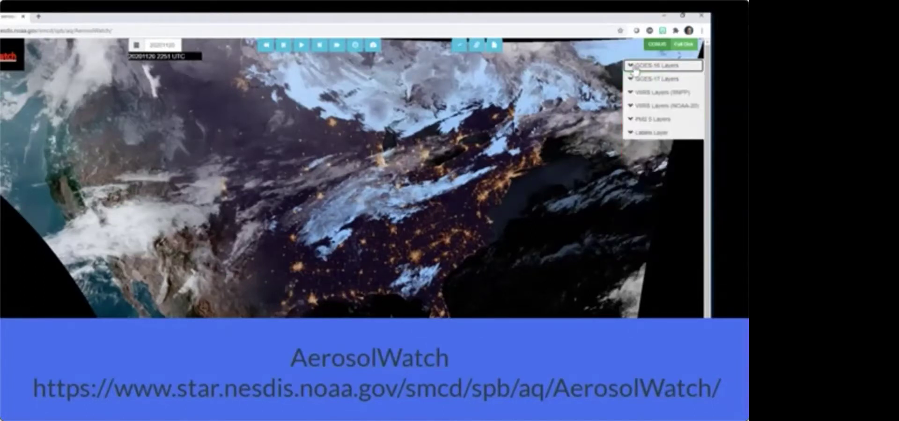
click(634, 66)
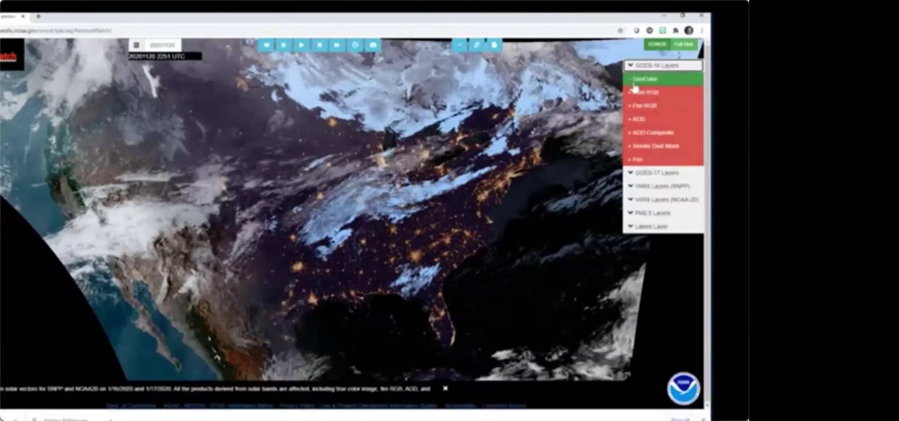
mouse_move(673, 87)
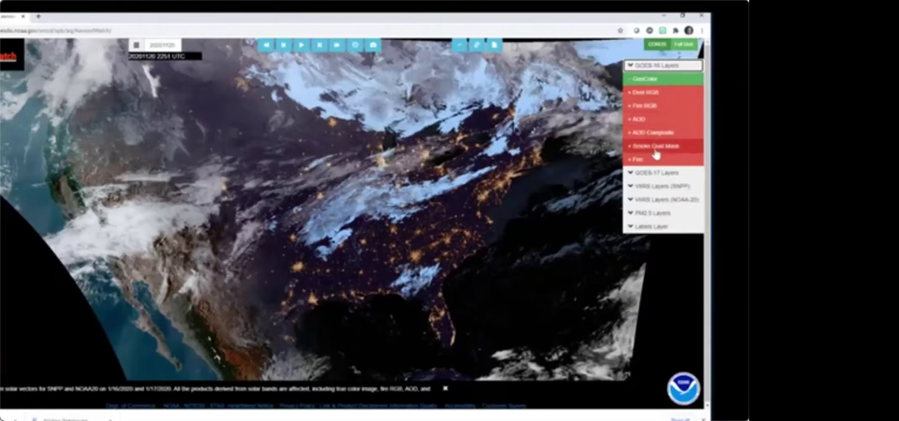
click(634, 66)
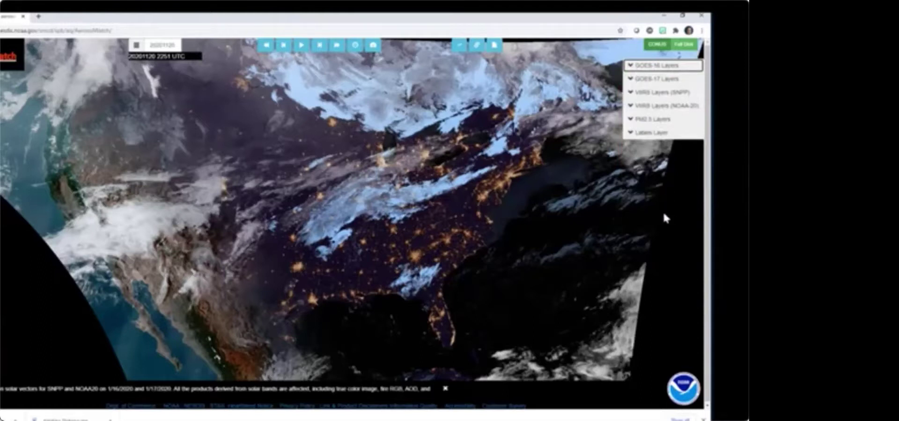
click(136, 46)
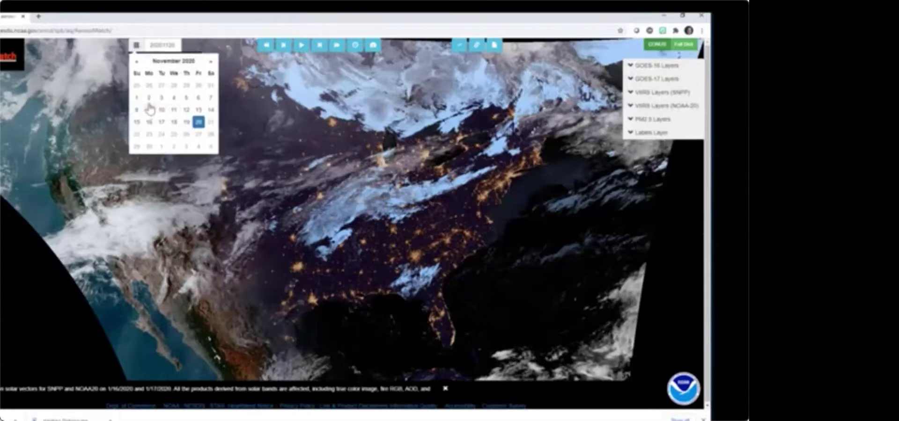
- Go back two months to September 2020 in the date picker and choose the 10th
click(136, 61)
click(136, 61)
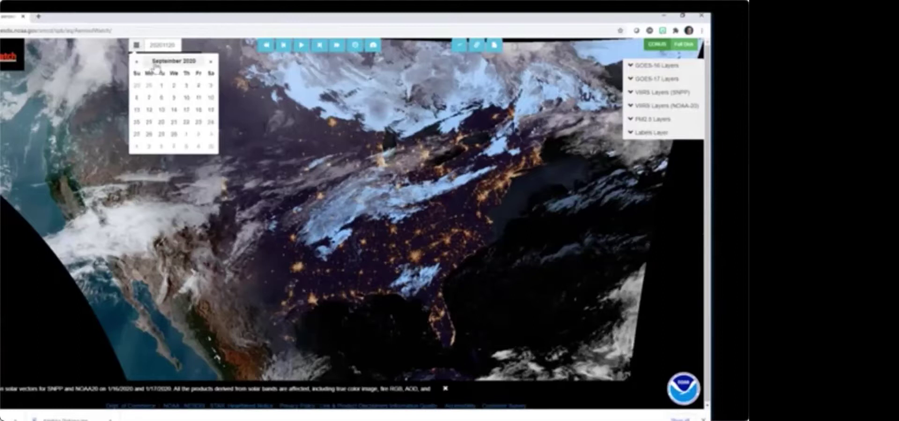
click(186, 97)
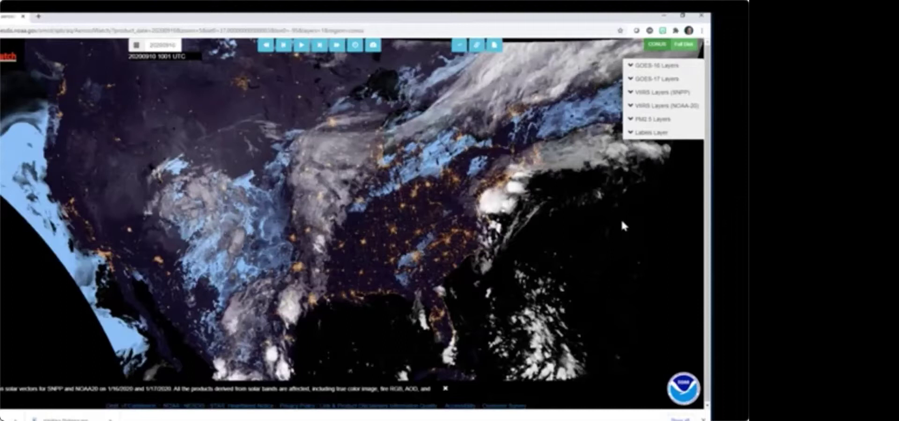
- Enable the Boundaries Layer under Labels Layer, toggling place-name labels on then off again
click(633, 136)
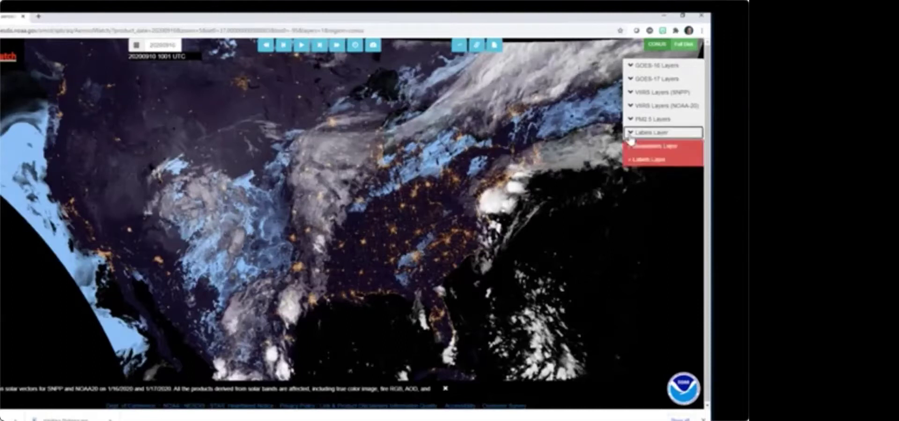
click(630, 148)
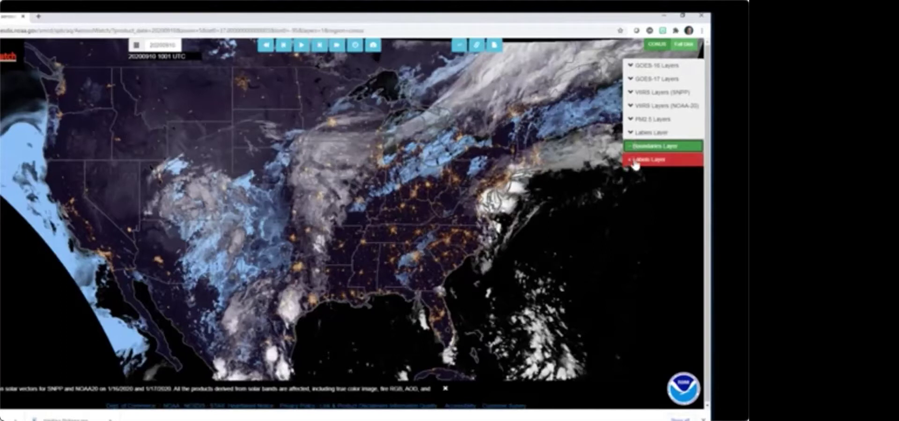
click(633, 164)
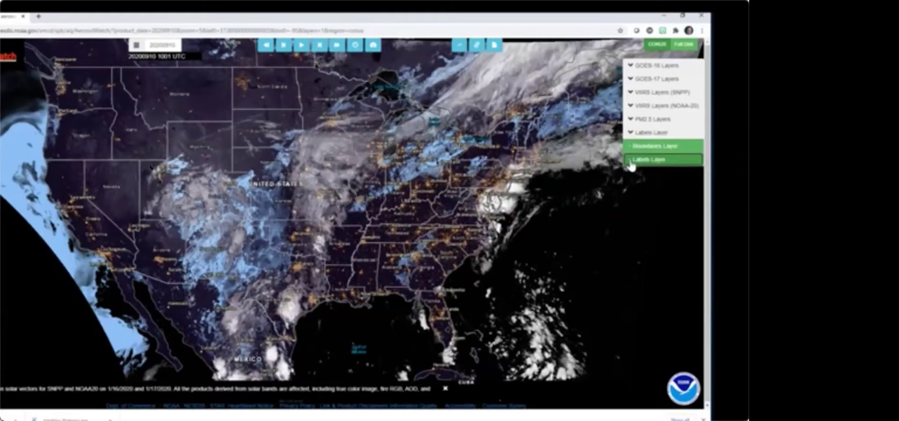
click(633, 165)
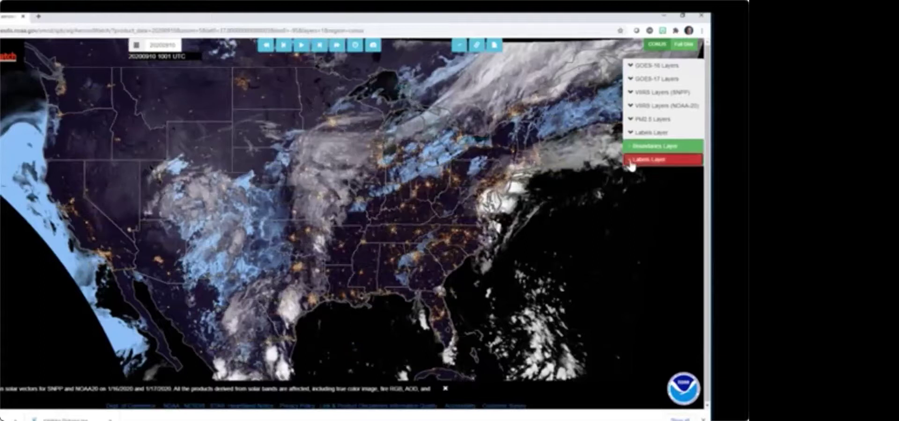
click(632, 136)
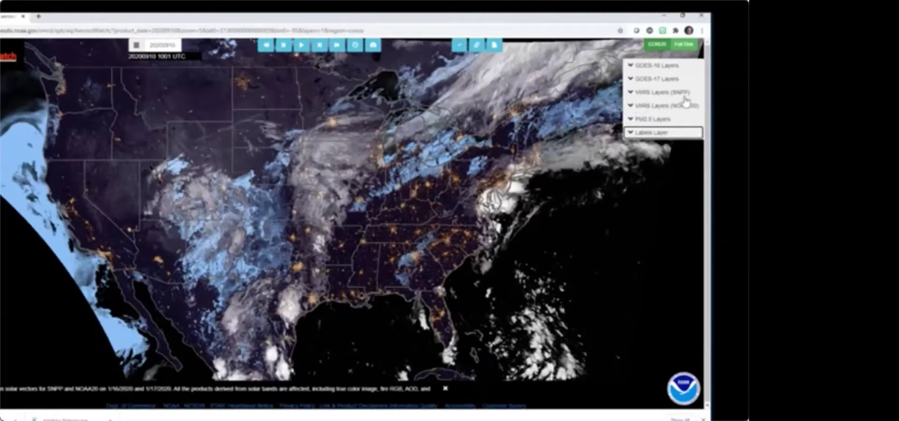
click(631, 95)
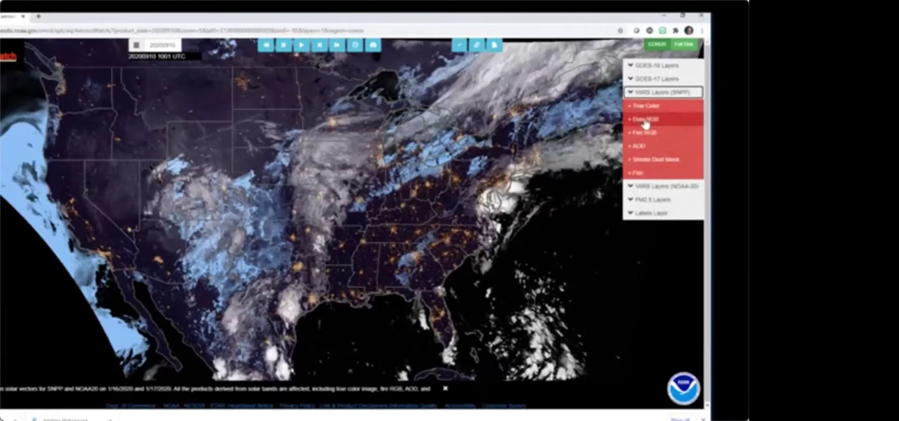
mouse_move(657, 126)
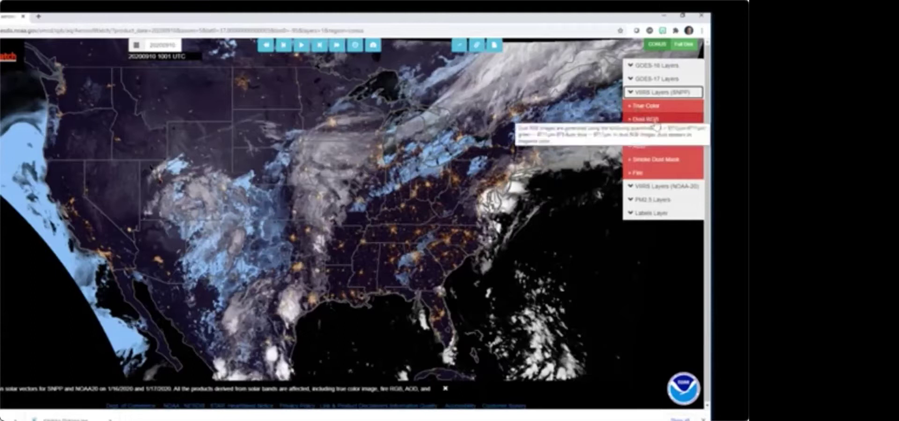
click(666, 147)
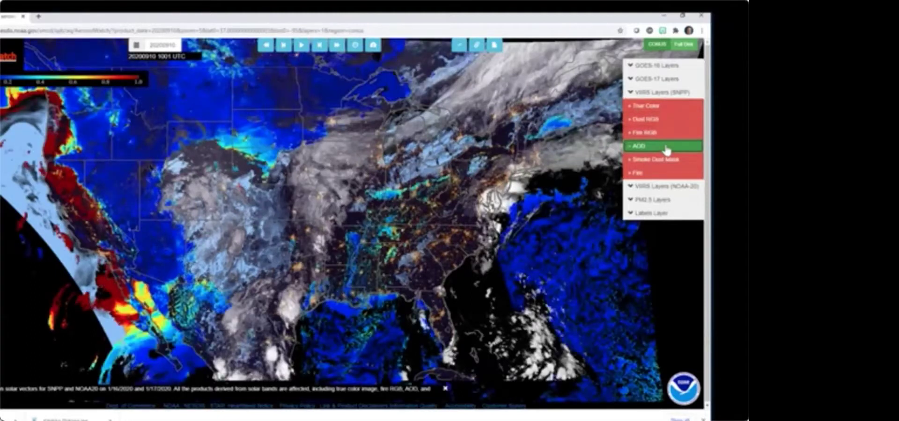
click(631, 187)
click(660, 240)
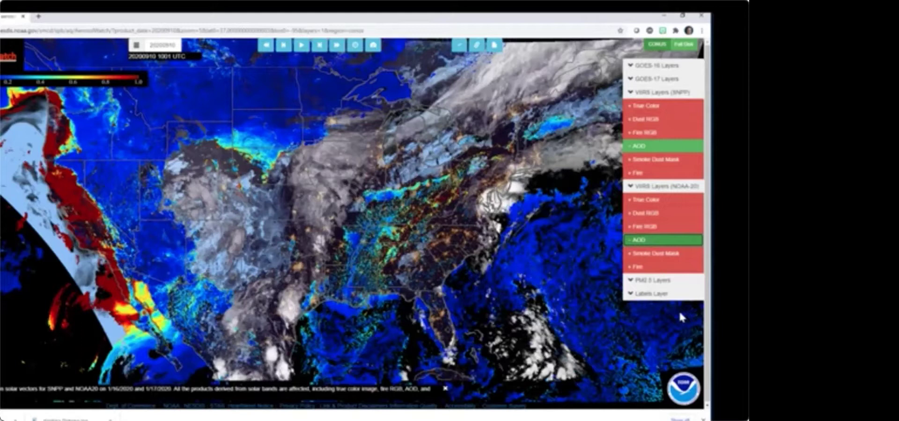
click(631, 241)
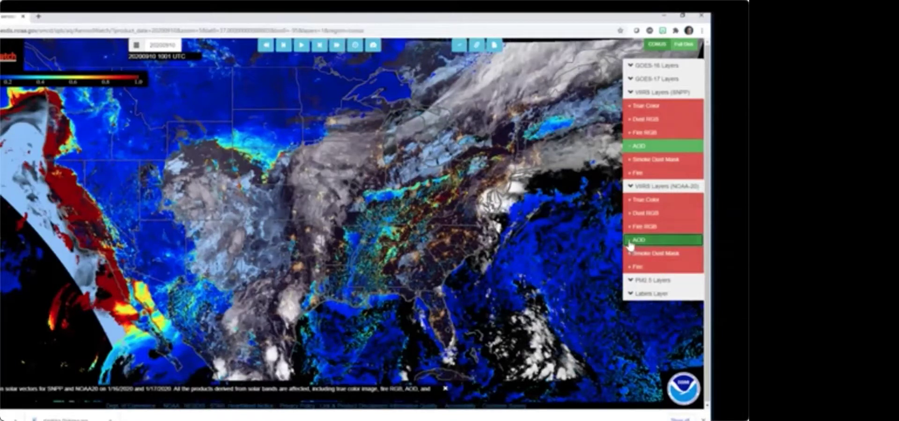
click(632, 147)
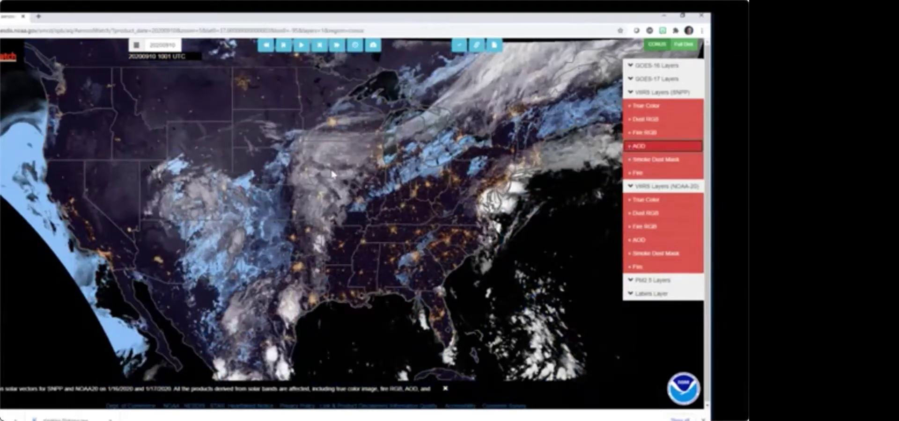
click(633, 147)
click(633, 241)
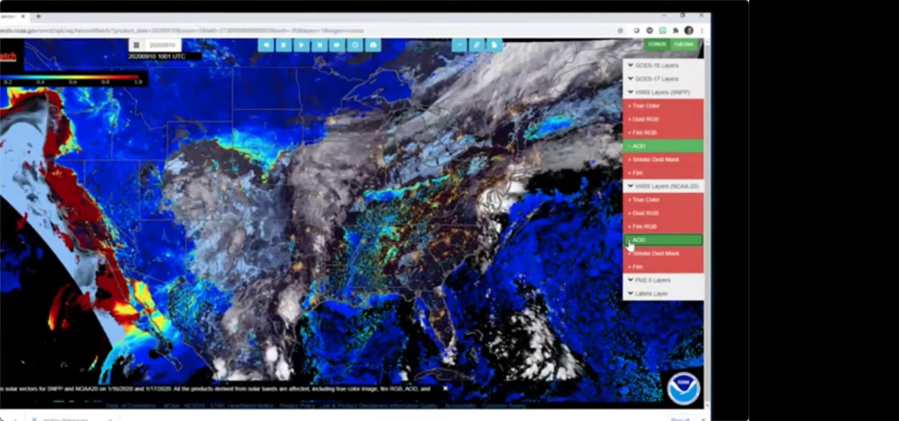
click(630, 241)
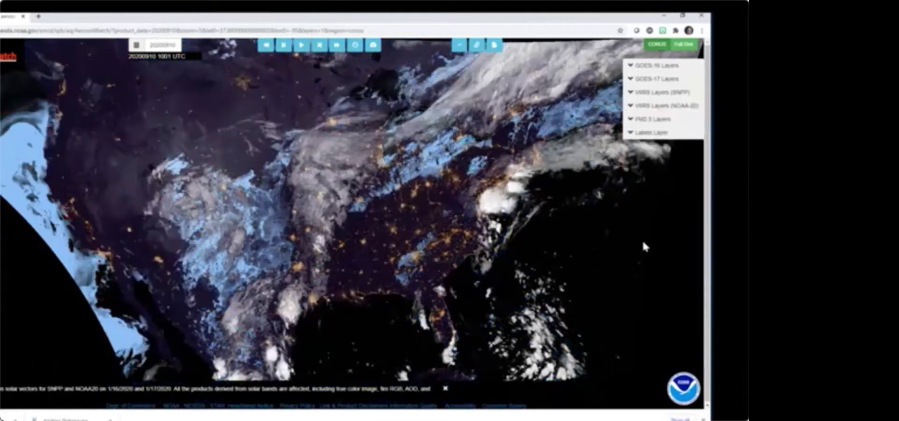
- Turn on Fire detections under both VIIRS SNPP and VIIRS NOAA-20 layers
click(631, 96)
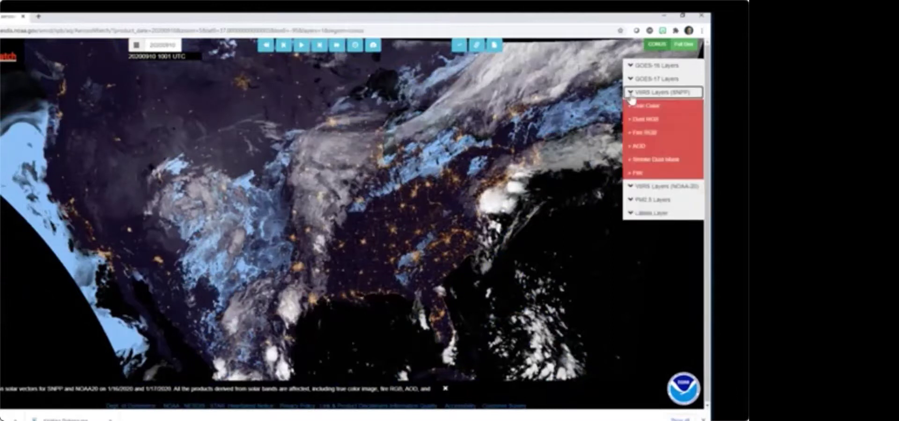
click(639, 175)
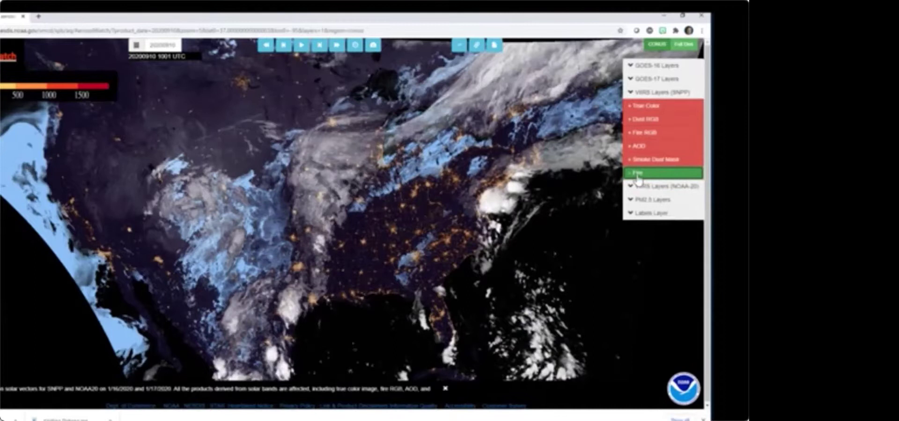
click(633, 186)
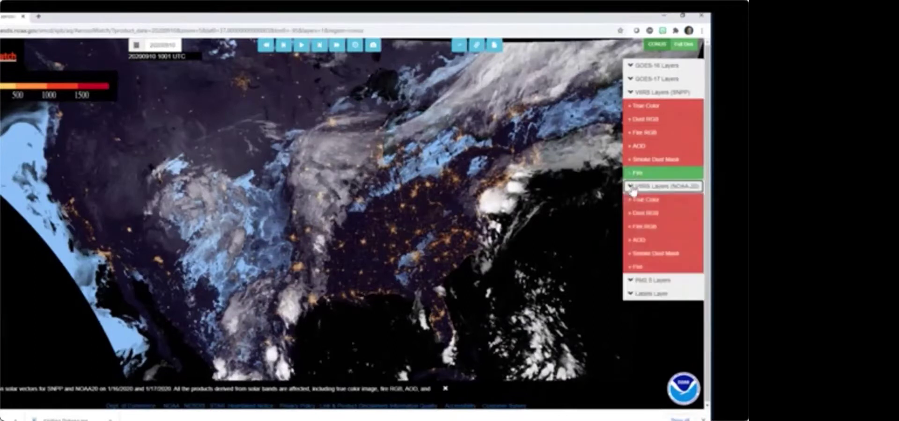
click(636, 268)
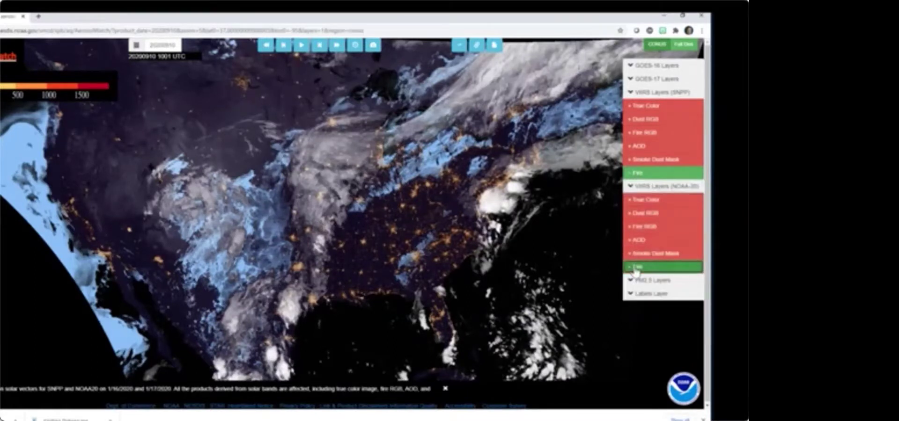
- Hide the GOES-16 GeoColor imagery and enable the Boundaries Layer under Labels Layer
click(635, 66)
click(642, 82)
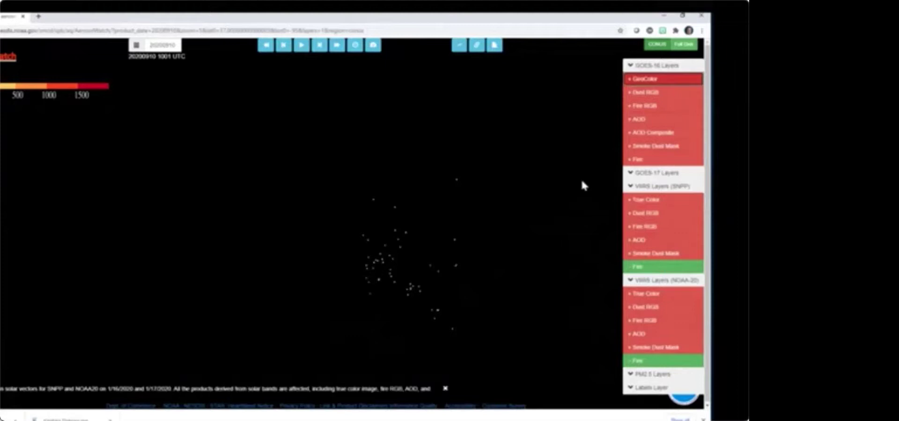
mouse_move(644, 85)
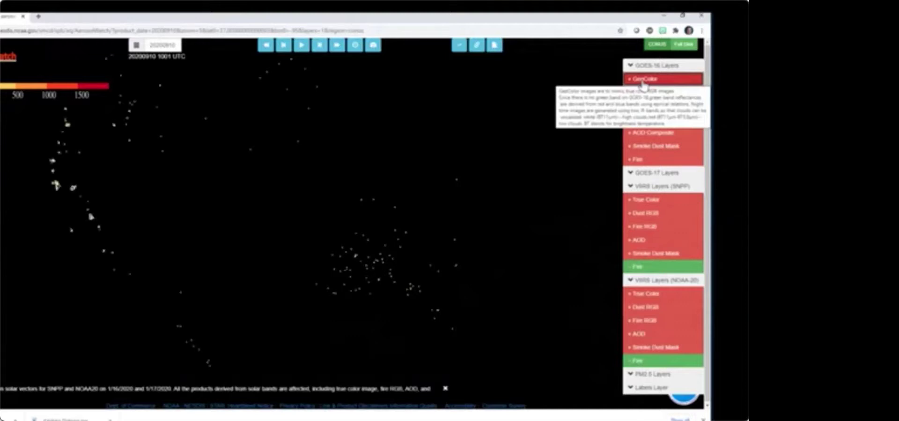
click(638, 389)
click(635, 401)
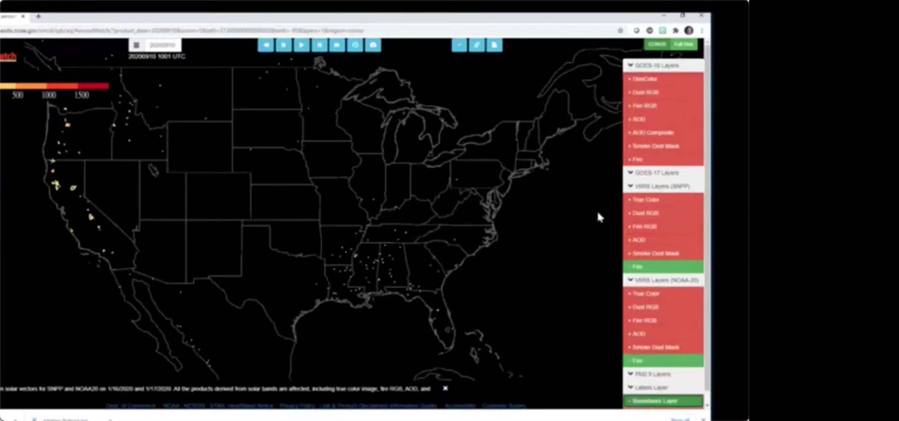
- Briefly turn the GeoColor imagery back on, then hide it again
click(632, 66)
click(632, 70)
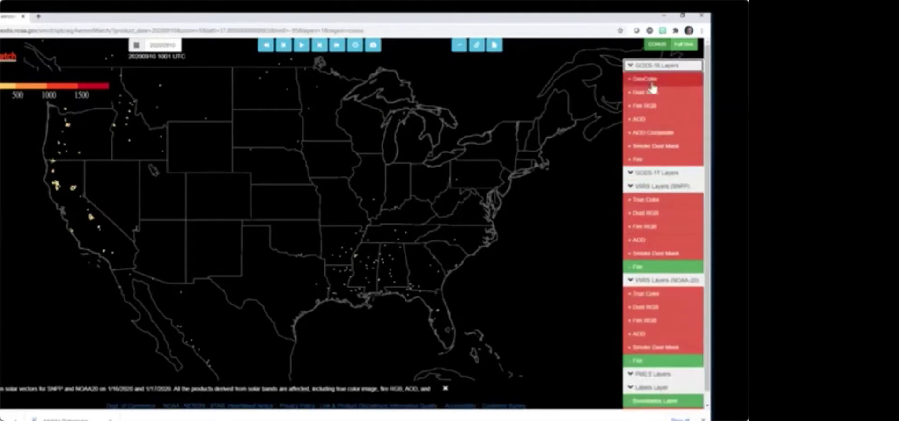
click(651, 85)
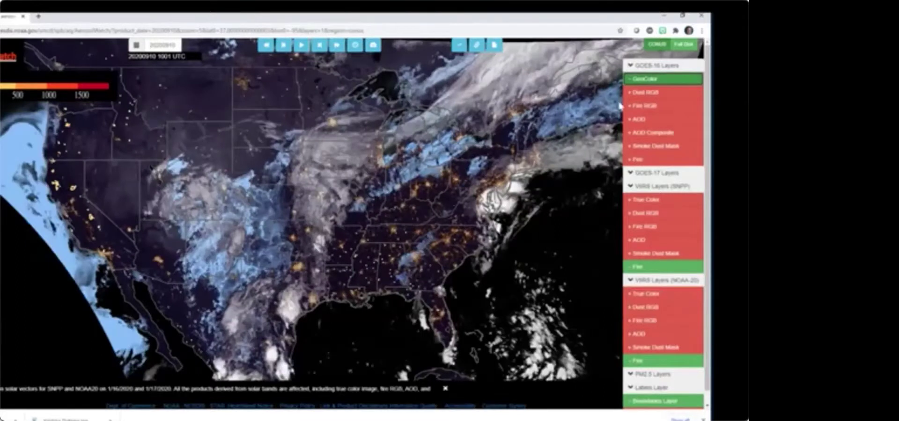
click(629, 81)
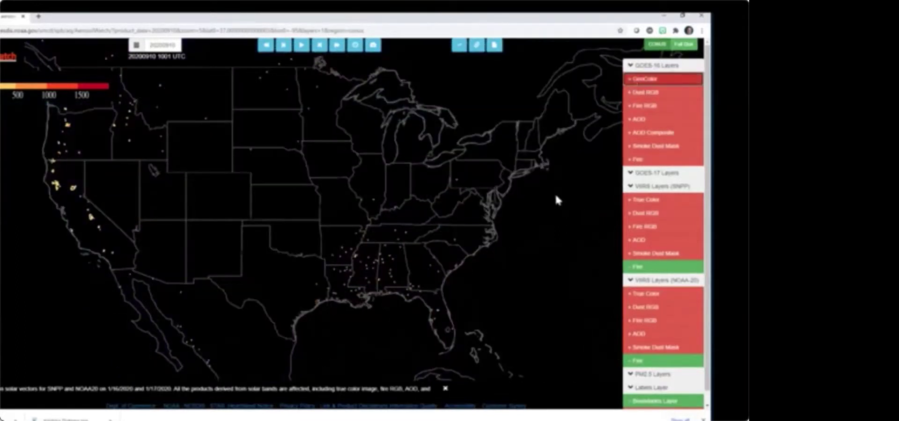
- Turn on the Smoke Dust Mask for SNPP and NOAA-20, and turn off NOAA-20 fire detections
click(631, 256)
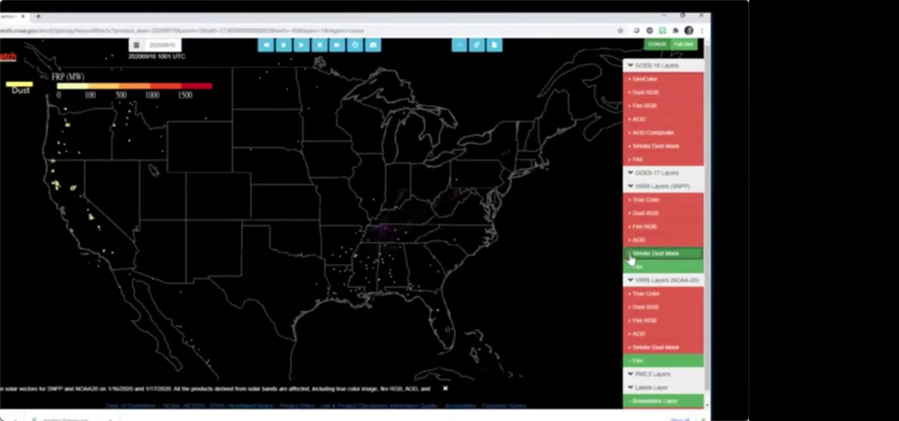
click(651, 349)
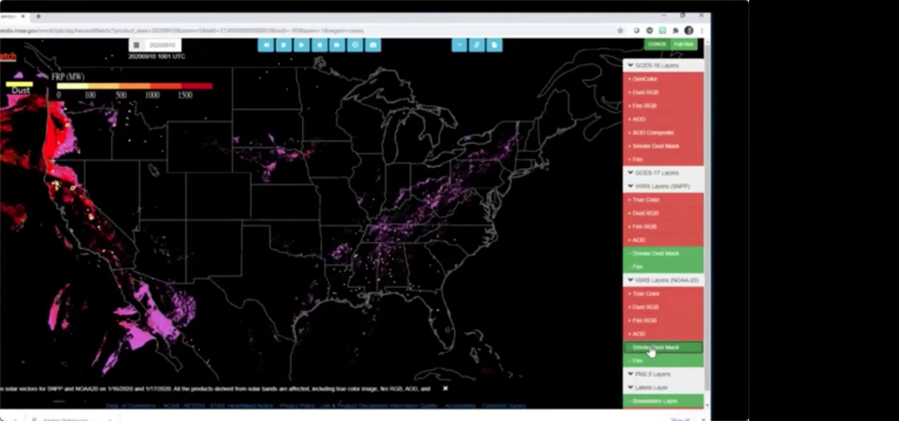
click(637, 361)
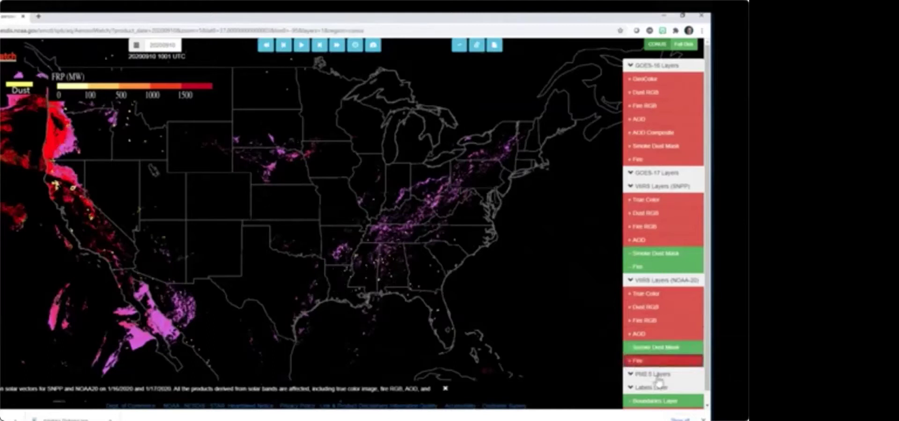
- Toggle the boundaries off and on, then enable AOD for both NOAA-20 and SNPP
click(630, 404)
click(630, 404)
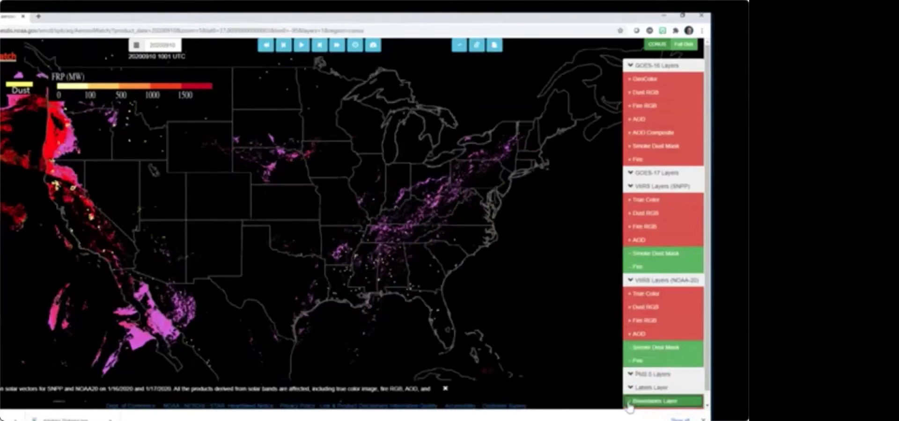
click(638, 336)
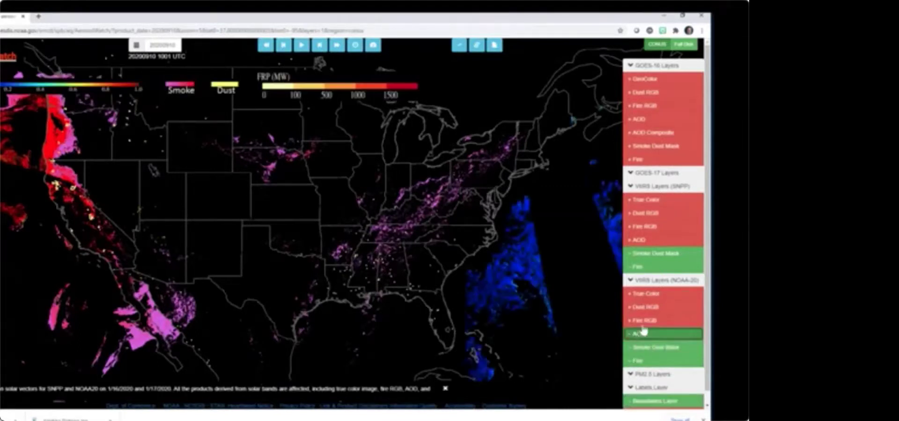
click(655, 241)
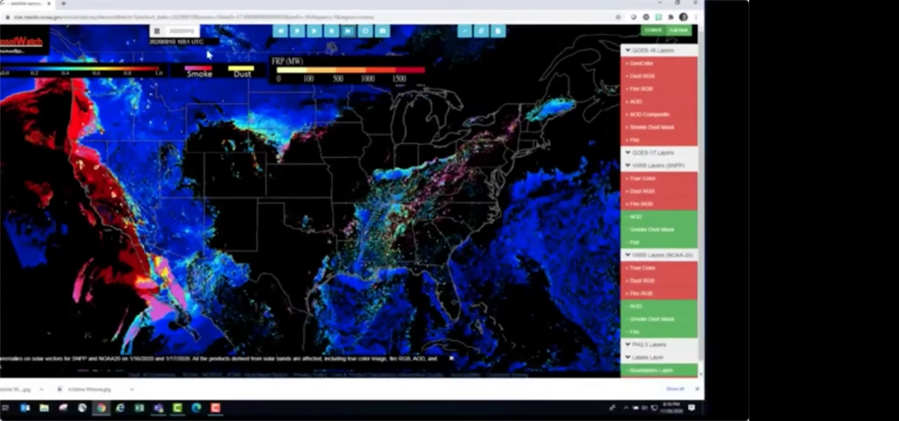
- Change the imagery date to 11 September 2020 and enable the Boundaries Layer
click(196, 32)
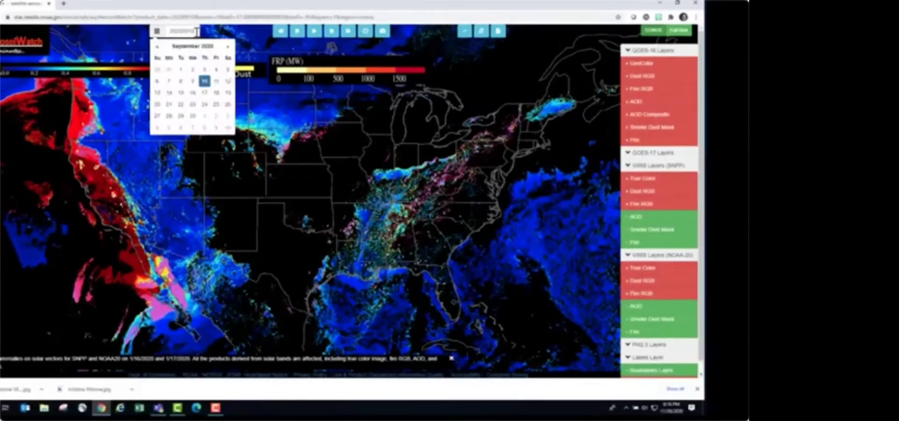
click(216, 82)
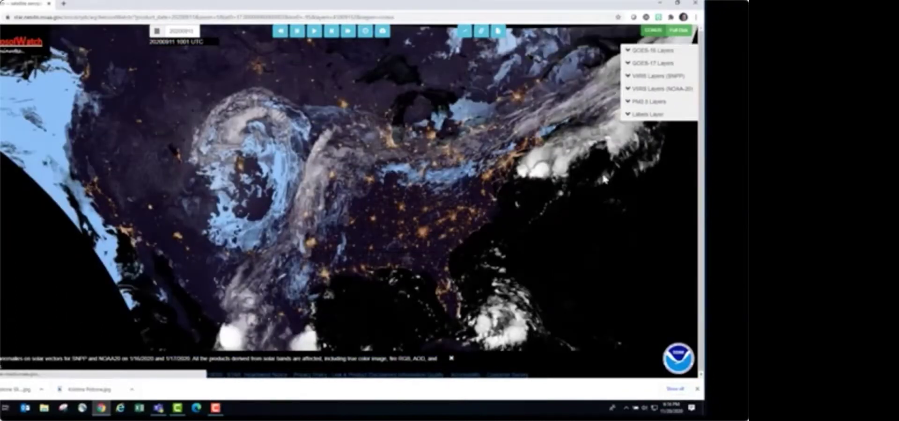
click(630, 114)
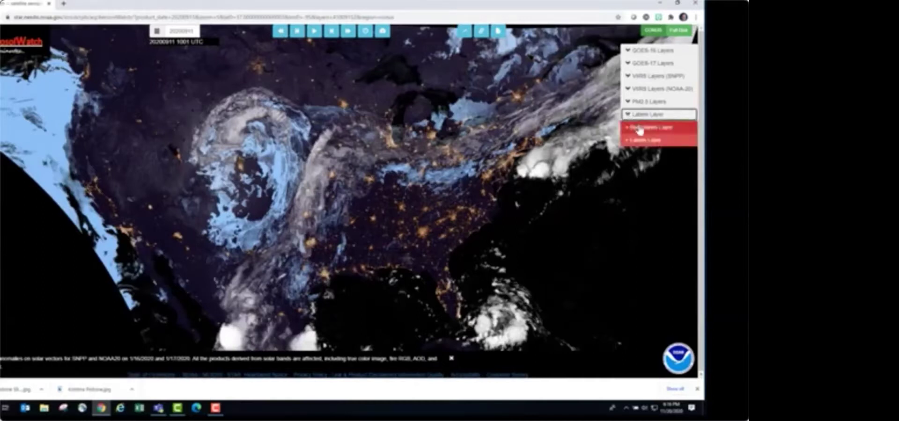
click(640, 128)
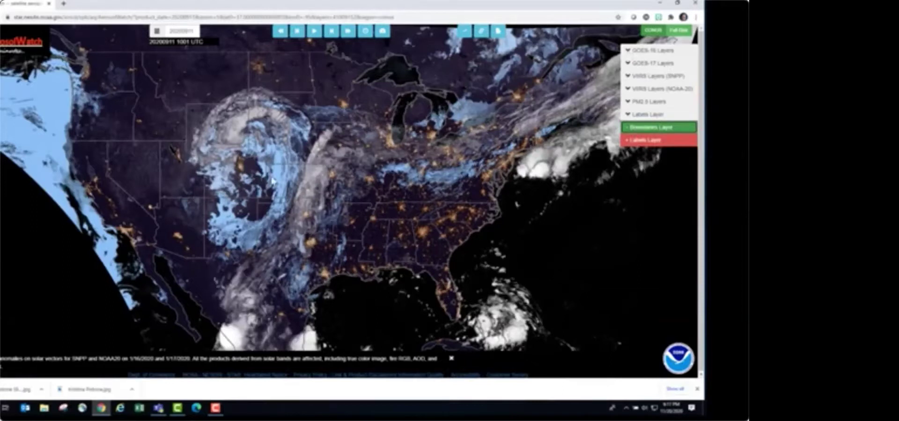
- Turn on Fire detections under both VIIRS SNPP and VIIRS NOAA-20 layer lists
click(631, 78)
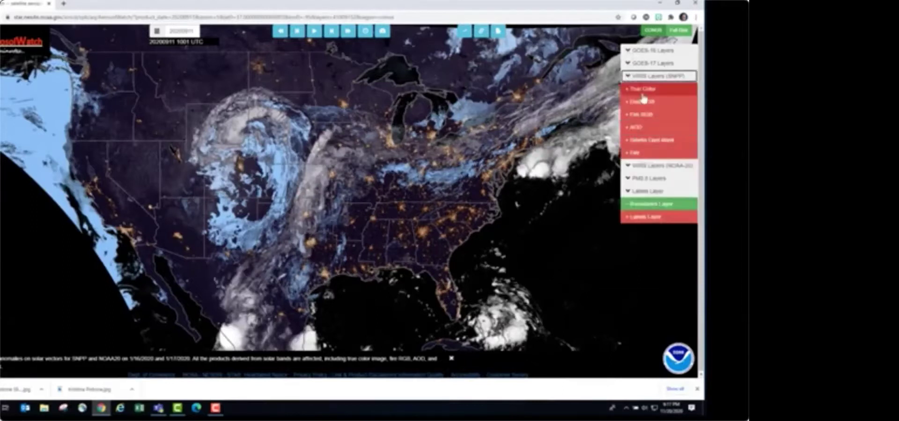
click(635, 152)
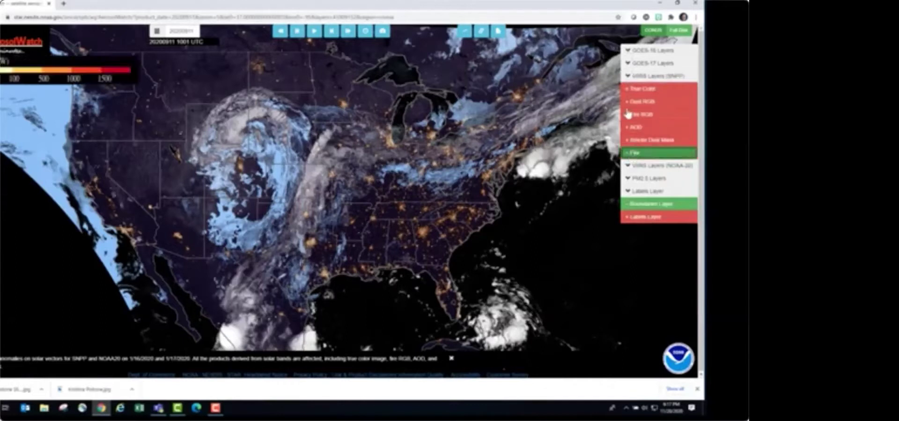
click(634, 165)
click(630, 242)
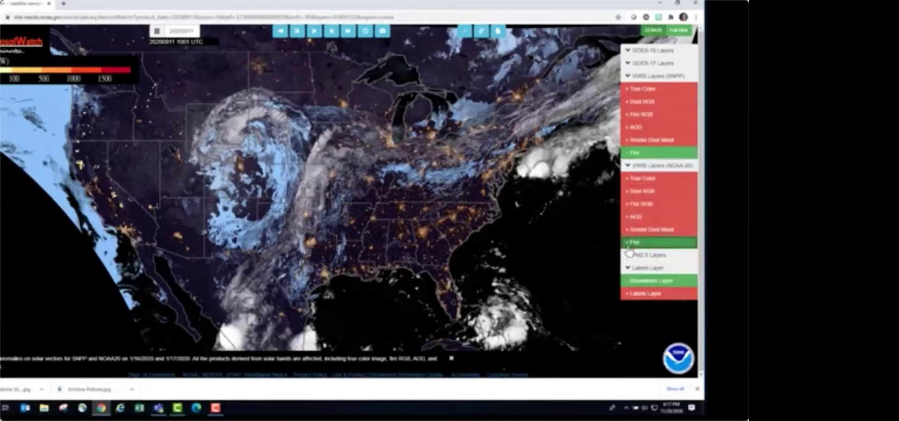
click(640, 52)
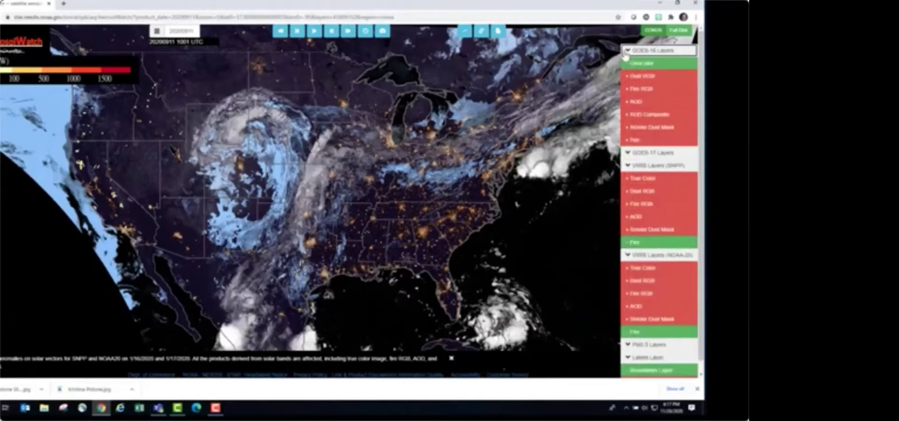
- With GeoColor hidden, add AOD and Smoke Dust Mask for VIIRS SNPP and NOAA-20, then restore GeoColor
click(641, 66)
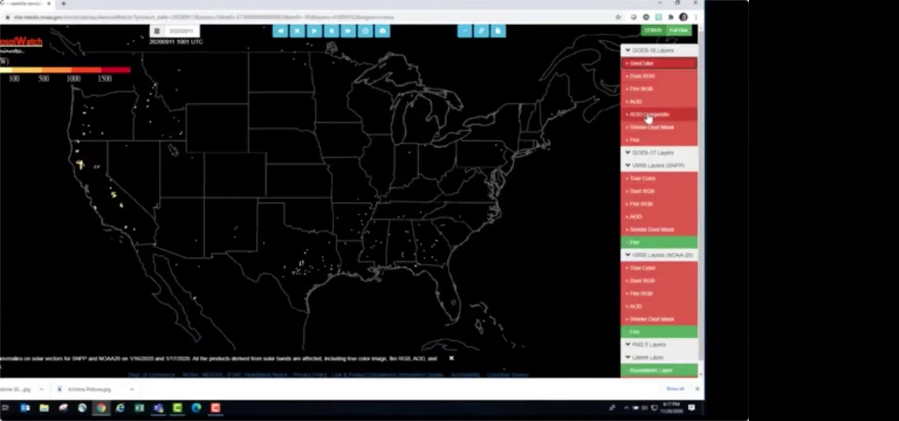
click(635, 221)
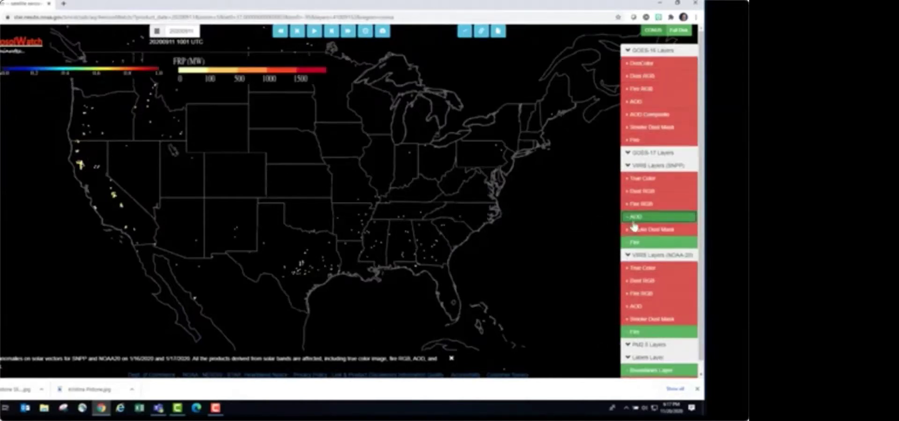
click(637, 233)
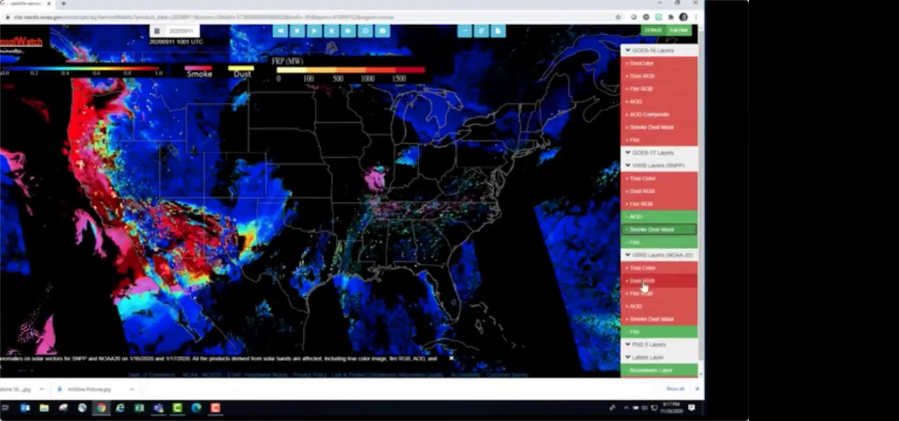
click(640, 306)
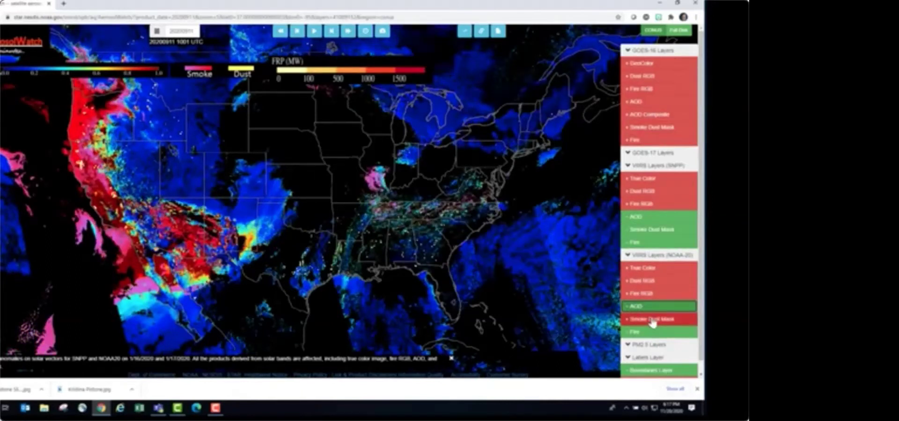
click(652, 320)
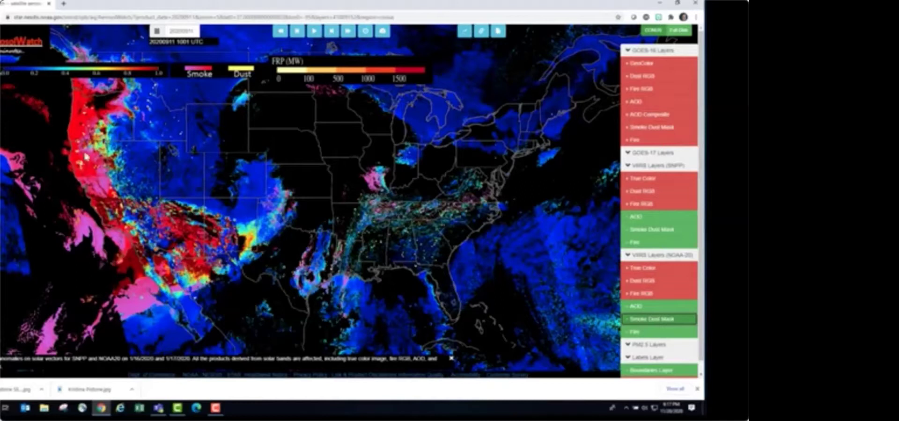
click(628, 67)
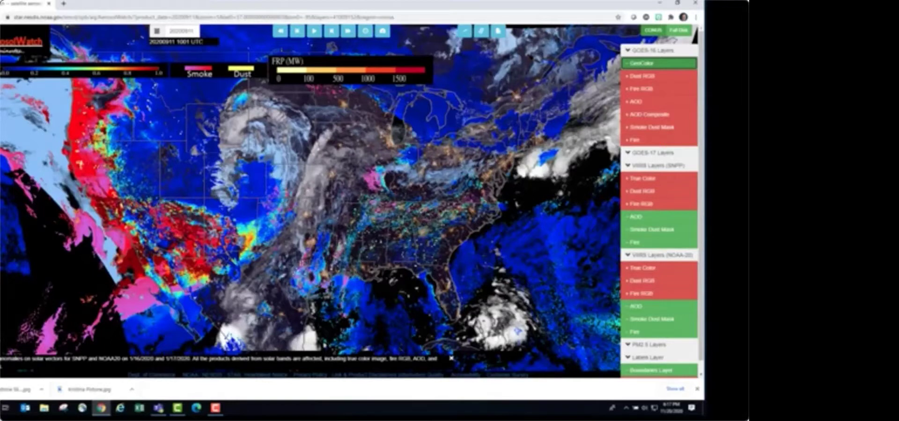
- Change the map date to 15 September 2020 and expand the Labels Layer options
click(157, 32)
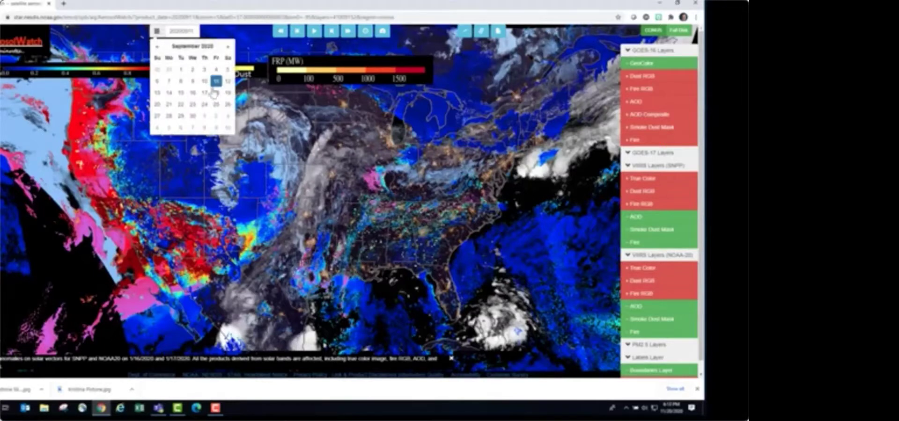
click(181, 94)
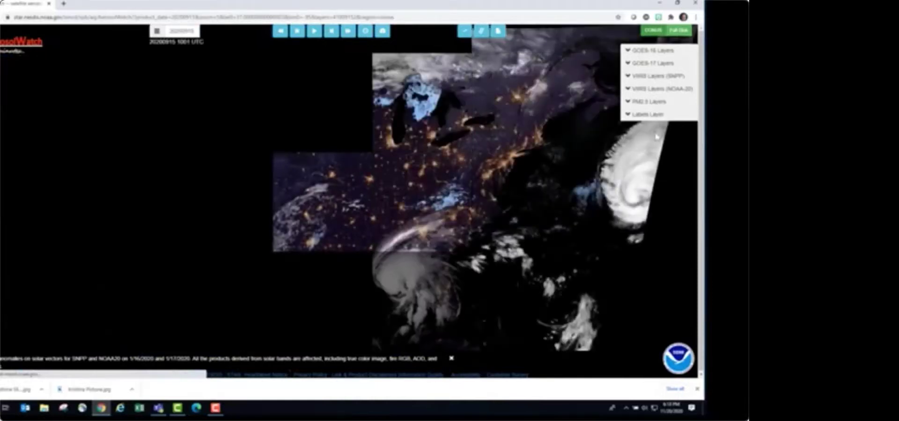
click(629, 117)
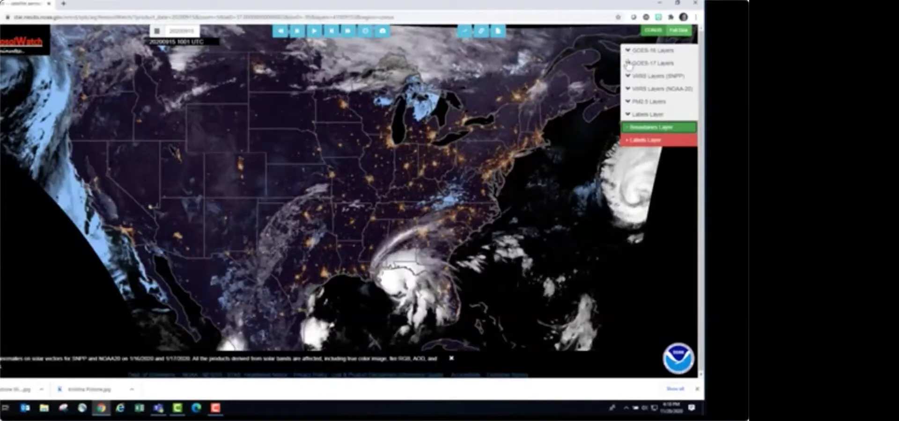
- Show Fire detections from both VIIRS SNPP and VIIRS NOAA-20
click(632, 76)
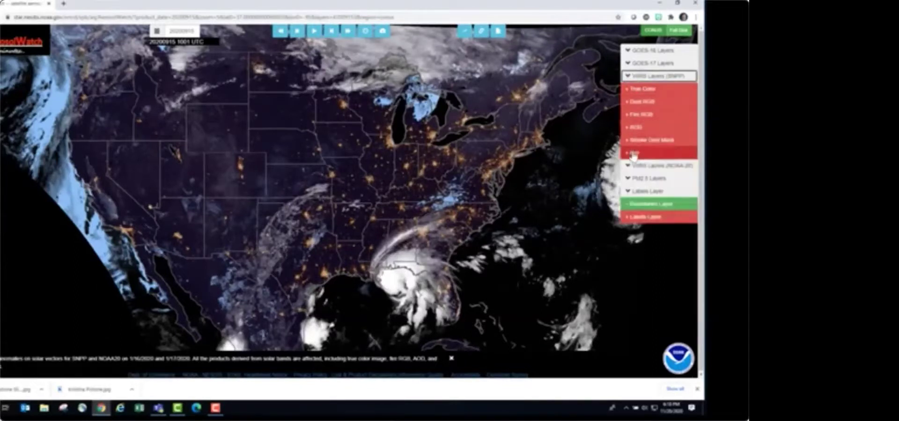
click(634, 154)
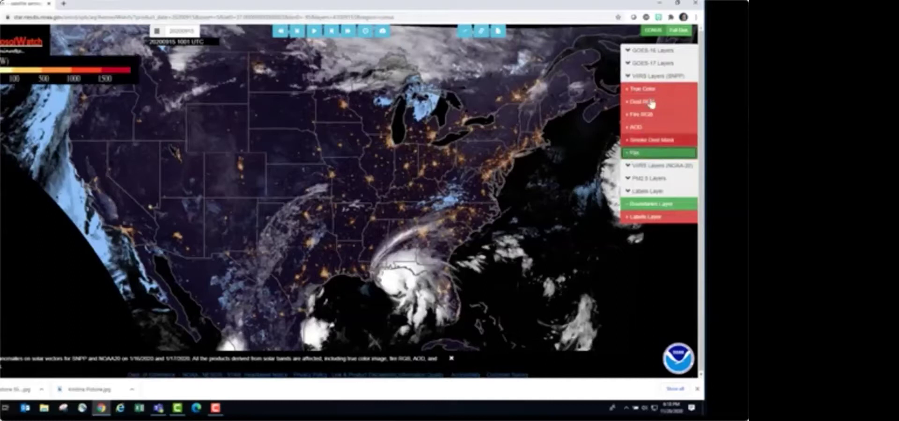
click(631, 167)
click(636, 244)
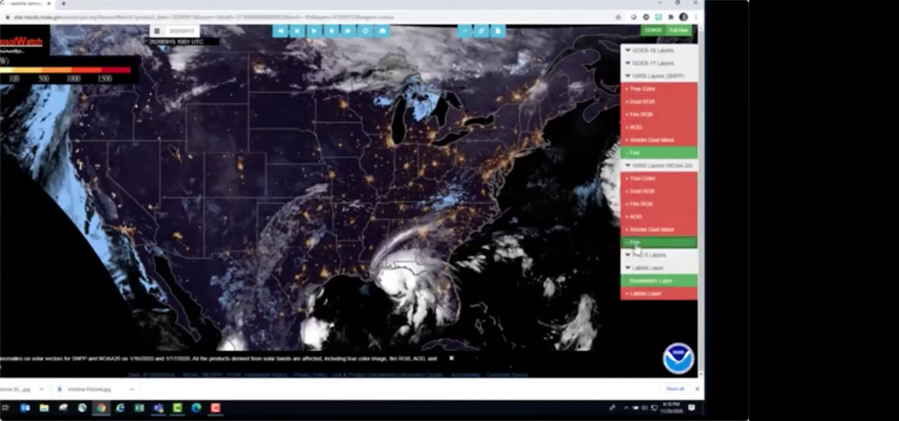
- Add AOD and Smoke Dust Mask layers for both VIIRS NOAA-20 and SNPP
click(640, 217)
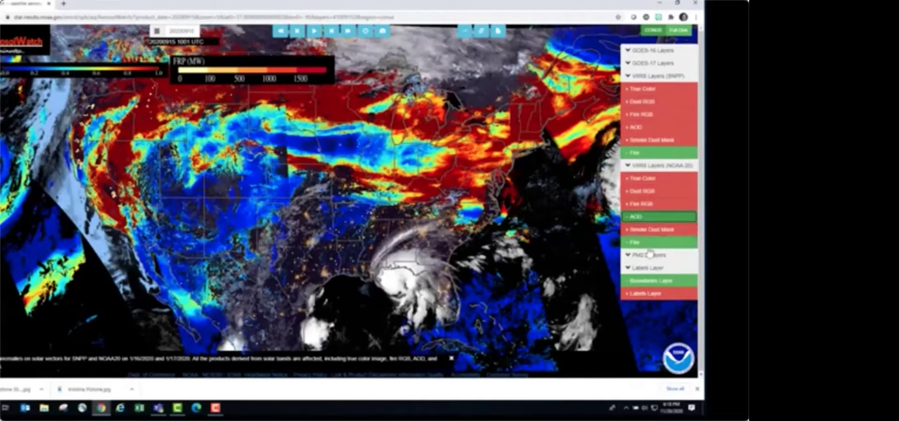
click(638, 129)
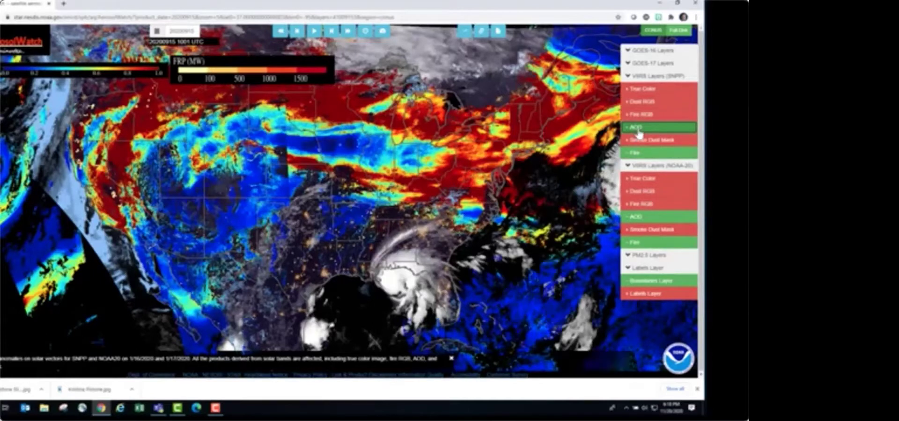
click(642, 141)
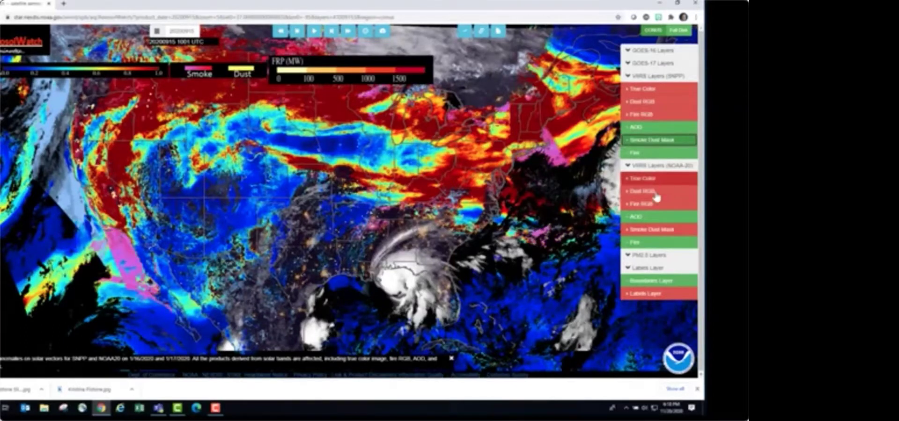
click(653, 231)
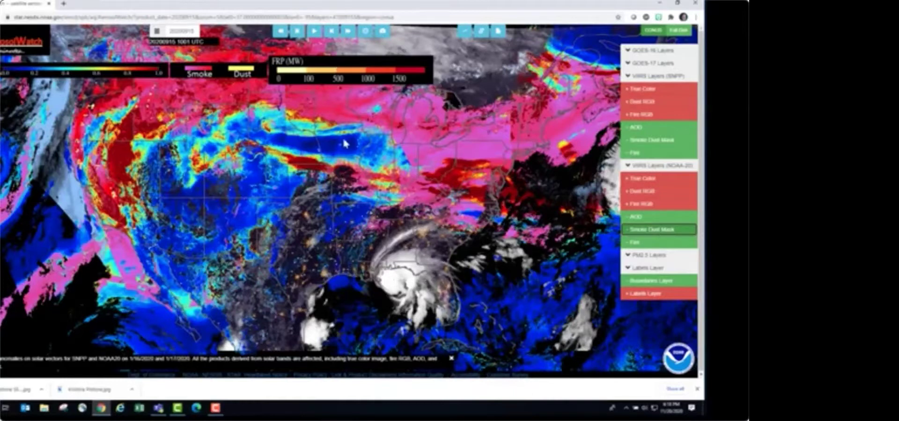
- Hide the GOES-16 GeoColor imagery to compare the overlays, then turn it back on
click(631, 50)
click(642, 63)
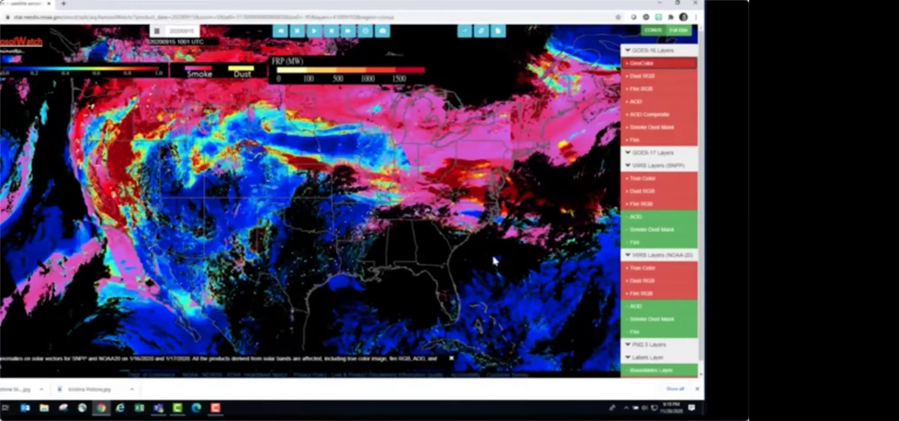
click(631, 69)
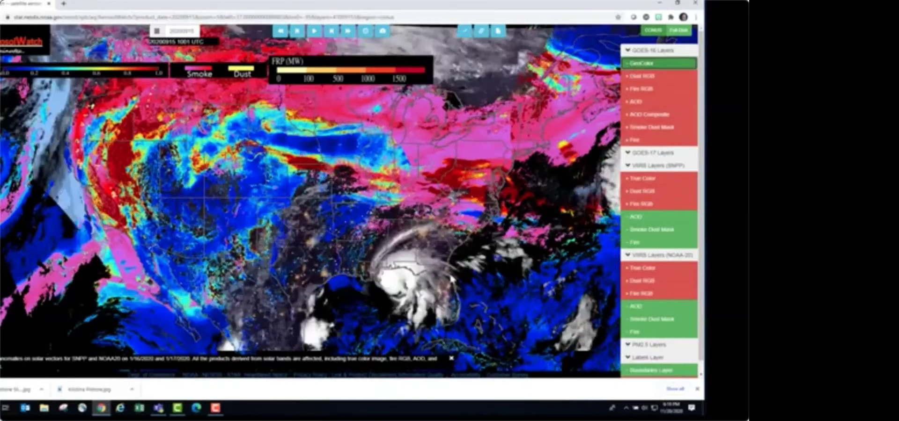